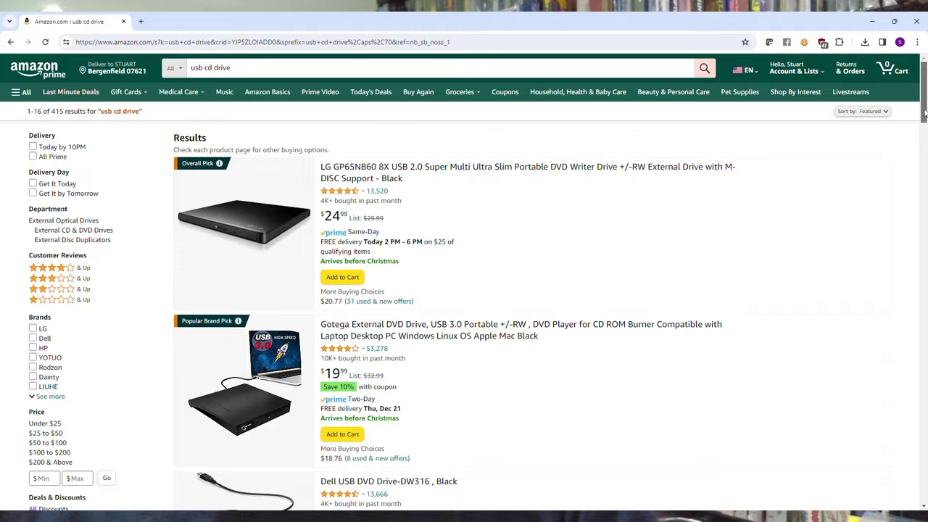
Step: Launch ImgBurn from the Imgburn folder and start reading the disc into C:\NINE.ISO
left_click_drag(924, 112, 925, 246)
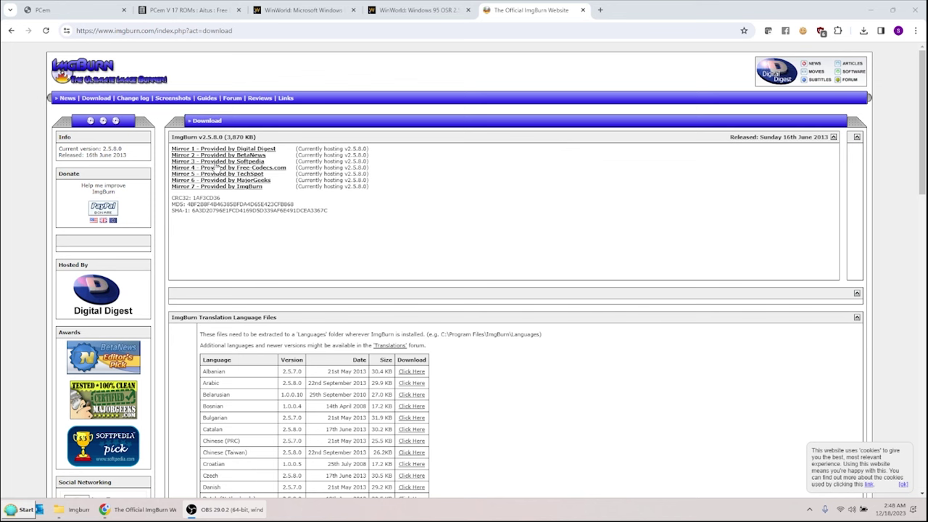
left_click(80, 509)
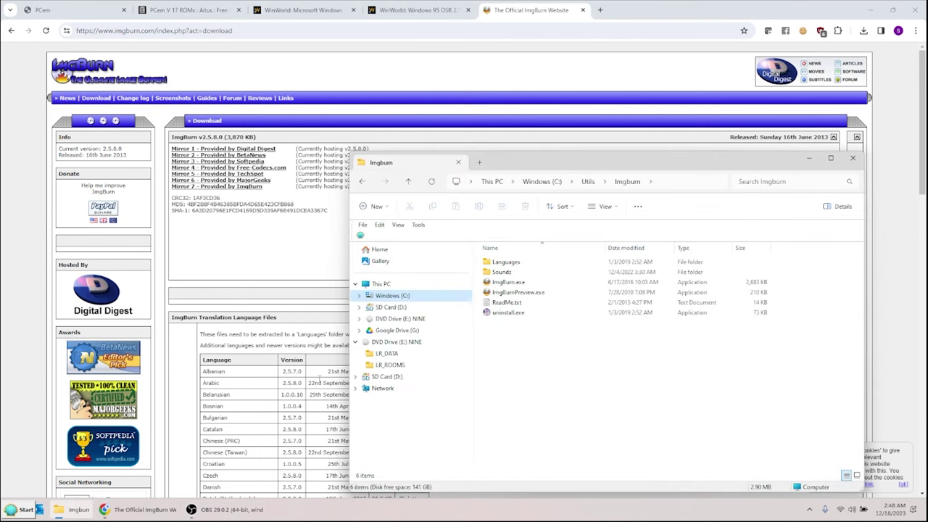
double_click(498, 282)
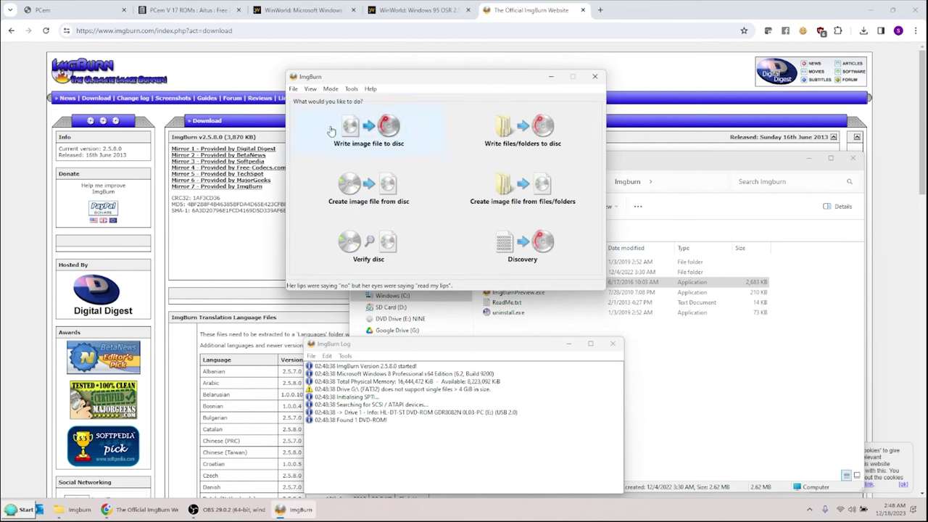
left_click(343, 181)
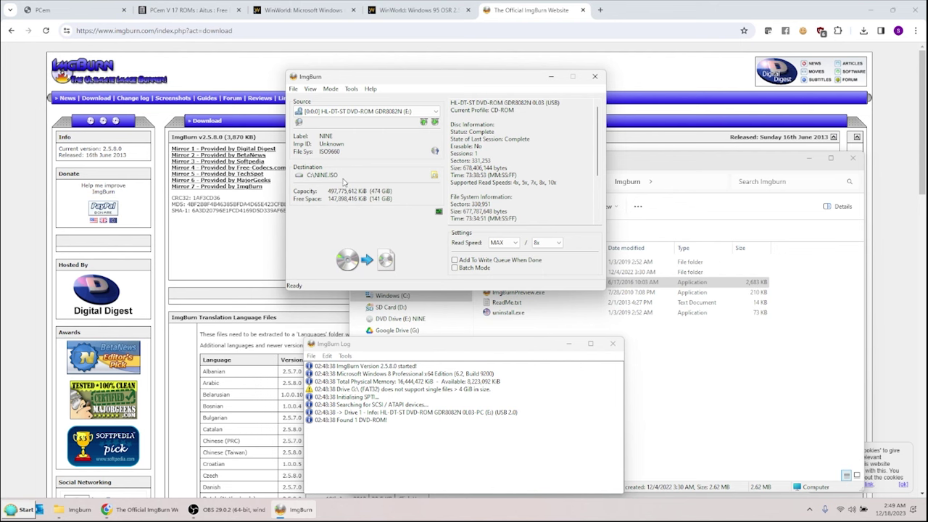
left_click(365, 261)
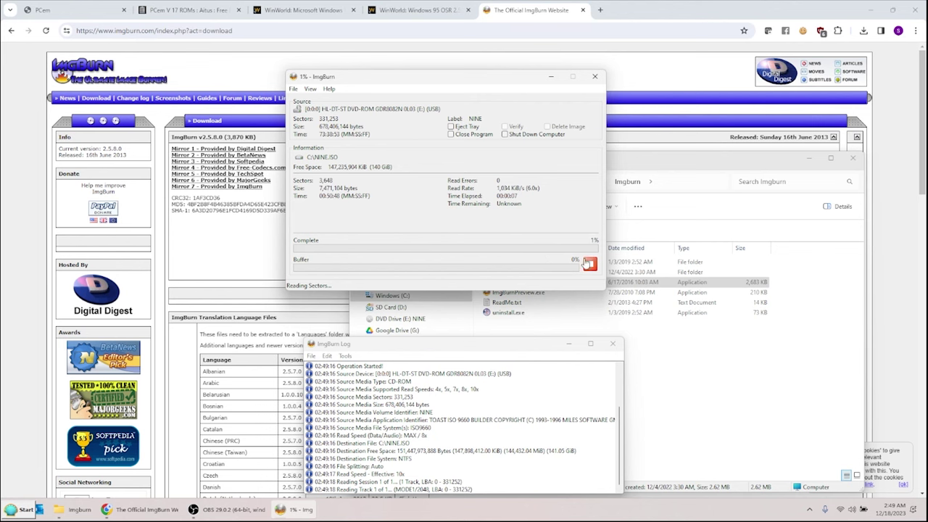
Step: Cancel the disc read and delete the incomplete NINE.ISO image
left_click(589, 263)
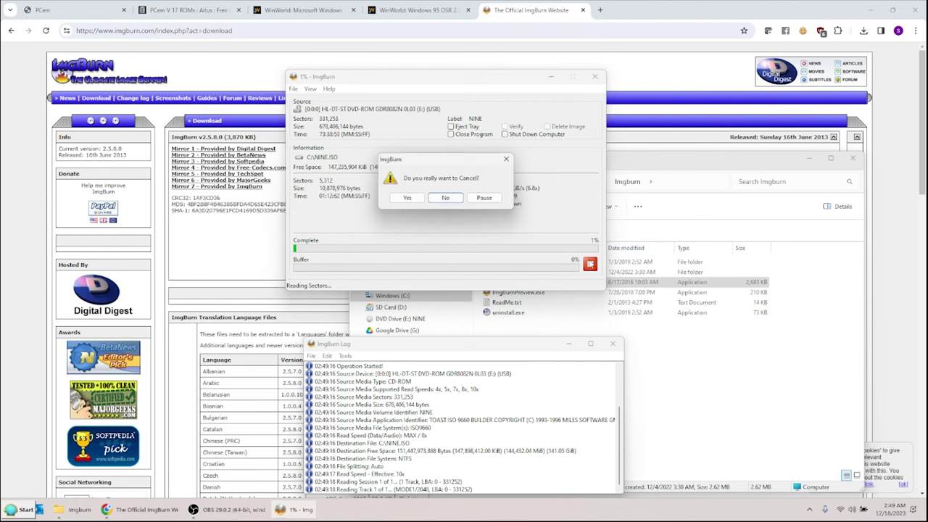
left_click(405, 198)
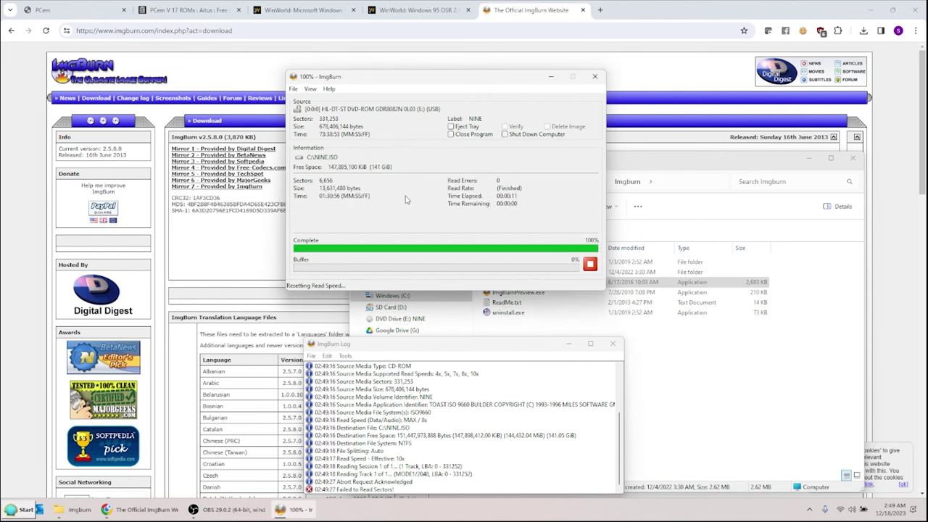
left_click(449, 287)
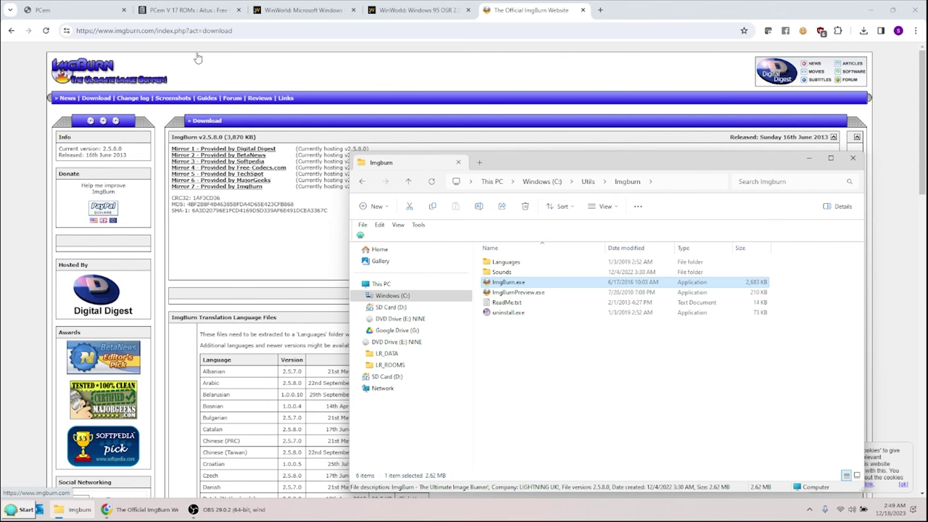
Step: Download PCem v17 for Windows from the PCem page and open PCemV17Win (2).zip
left_click(78, 19)
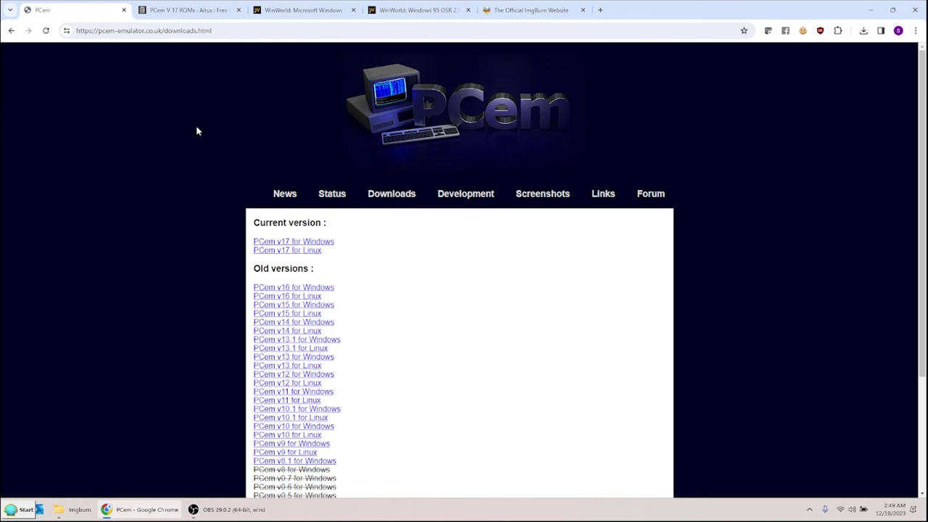
left_click(290, 243)
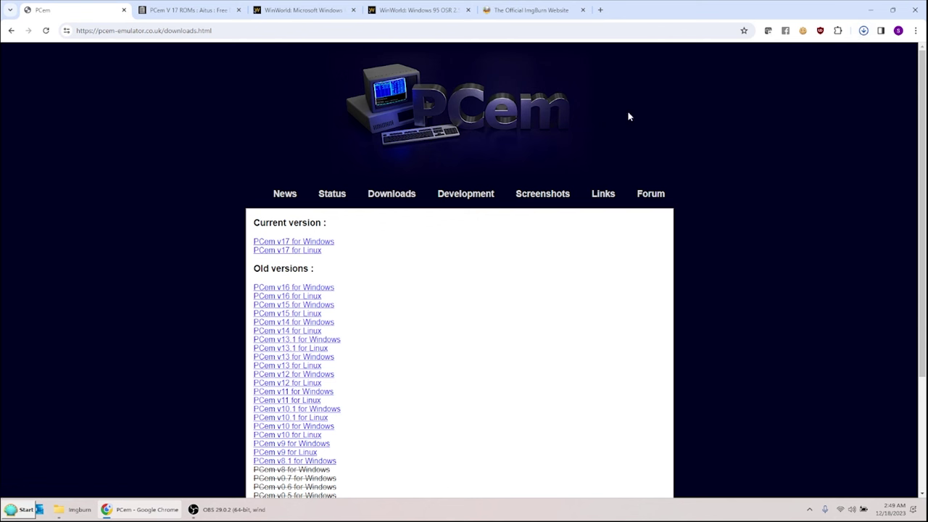
left_click(863, 30)
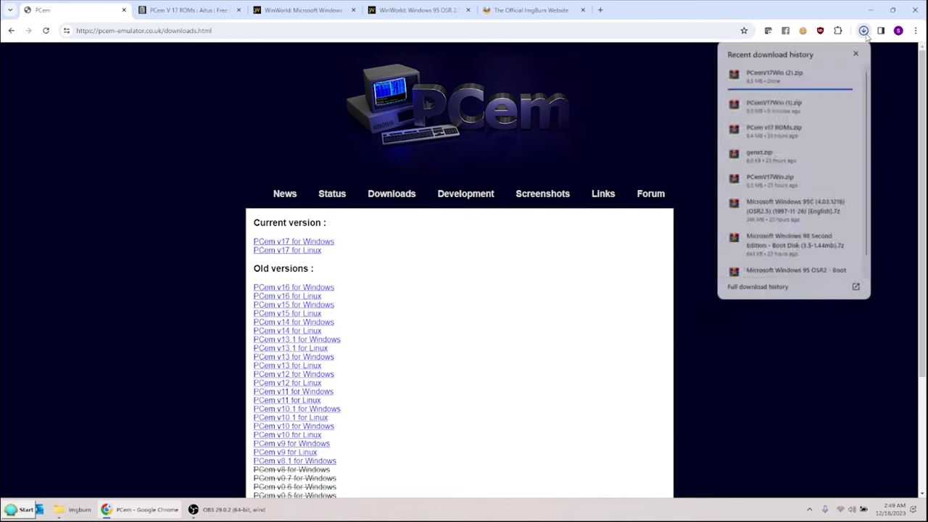
left_click(812, 66)
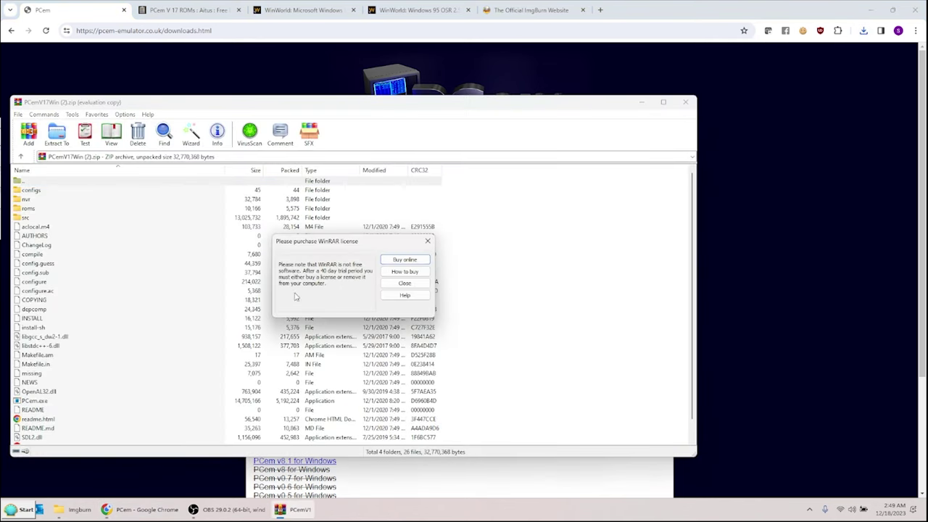
Step: Dismiss the WinRAR reminder and open the empty C:\Utils\PCEM17 folder in Explorer
left_click(405, 283)
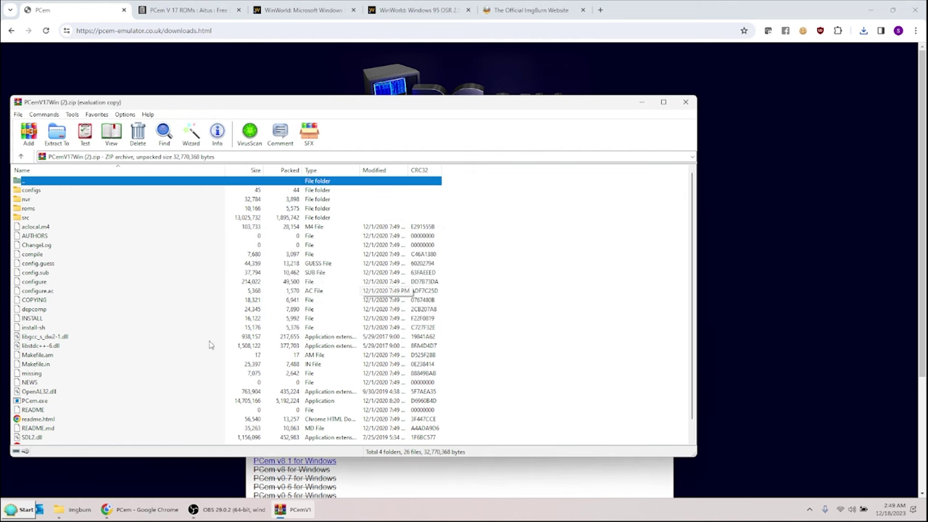
left_click(74, 510)
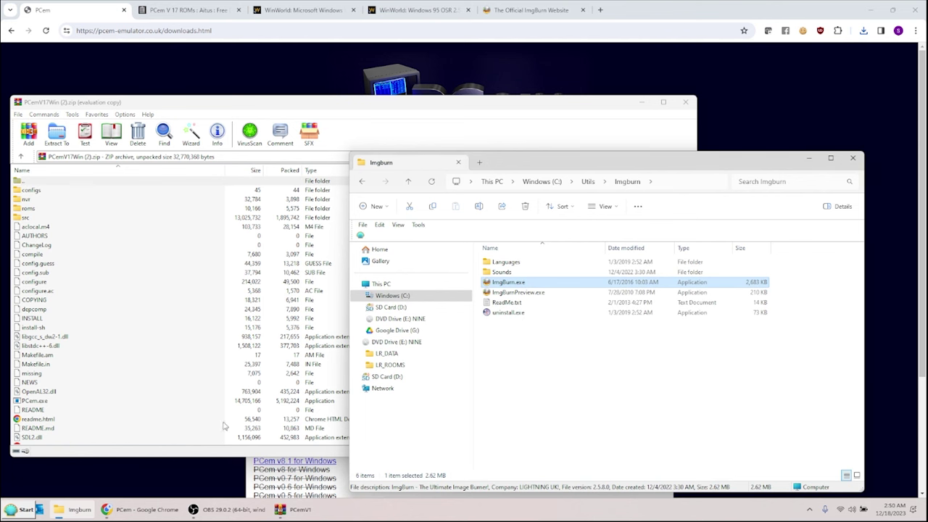
left_click(358, 297)
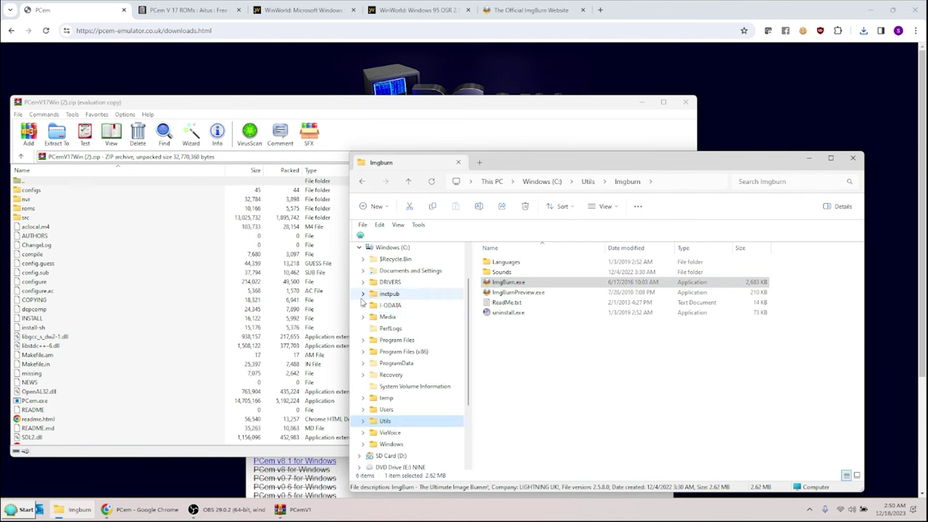
left_click(367, 420)
left_click_drag(468, 332, 468, 389)
left_click(408, 398)
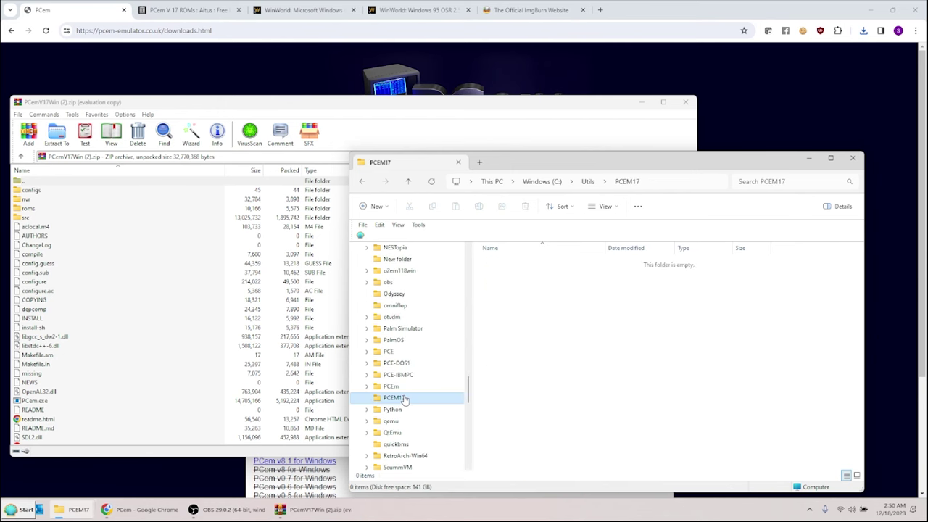
Step: Extract all archive files into PCEM17 and close WinRAR
left_click(31, 303)
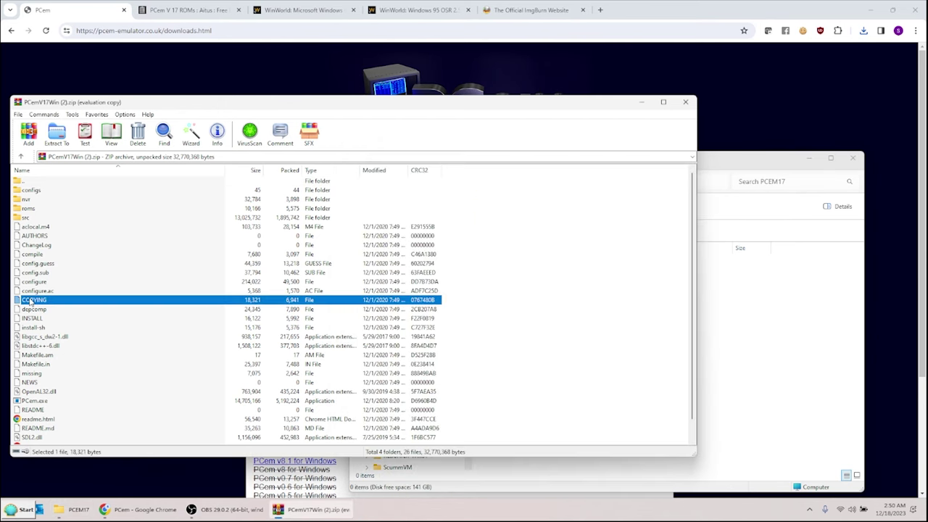
key("ctrl+a")
left_click_drag(30, 290, 758, 372)
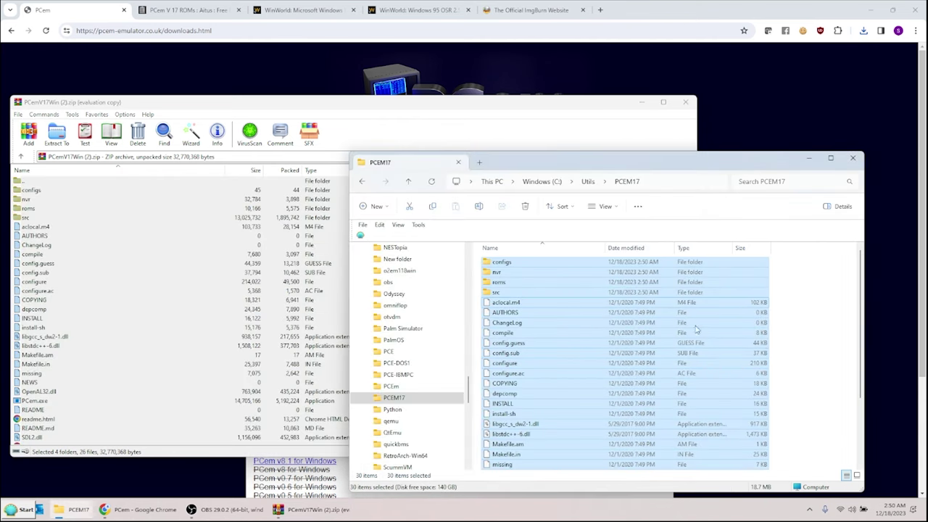
left_click(693, 107)
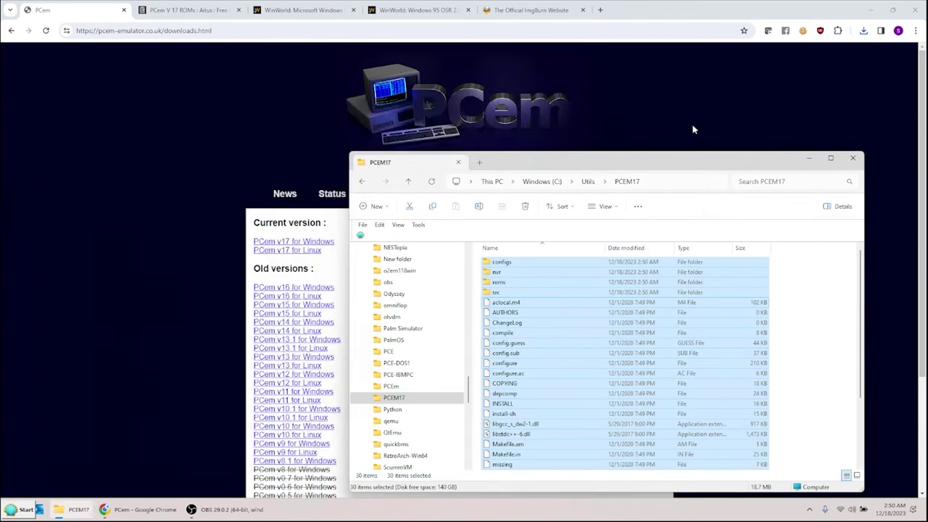
Step: Open the roms.txt note in roms\dells200
left_click_drag(661, 161, 597, 143)
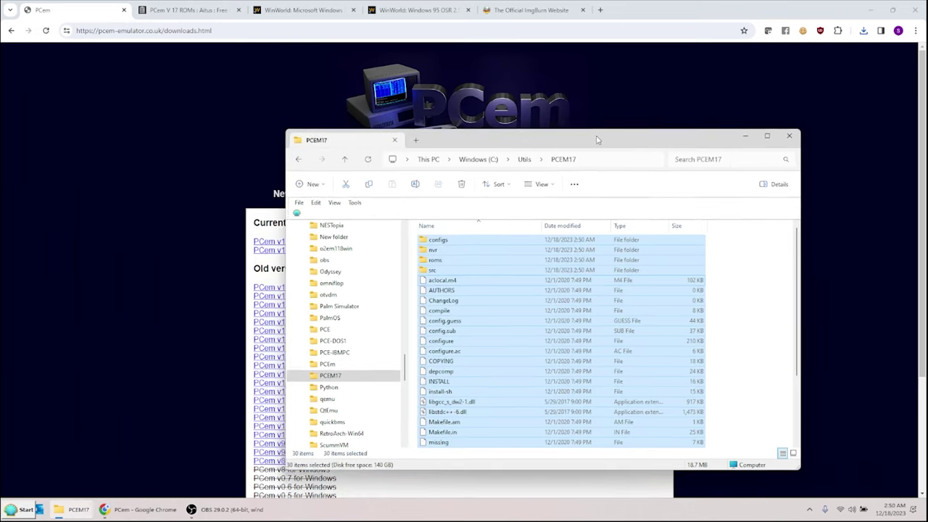
double_click(433, 260)
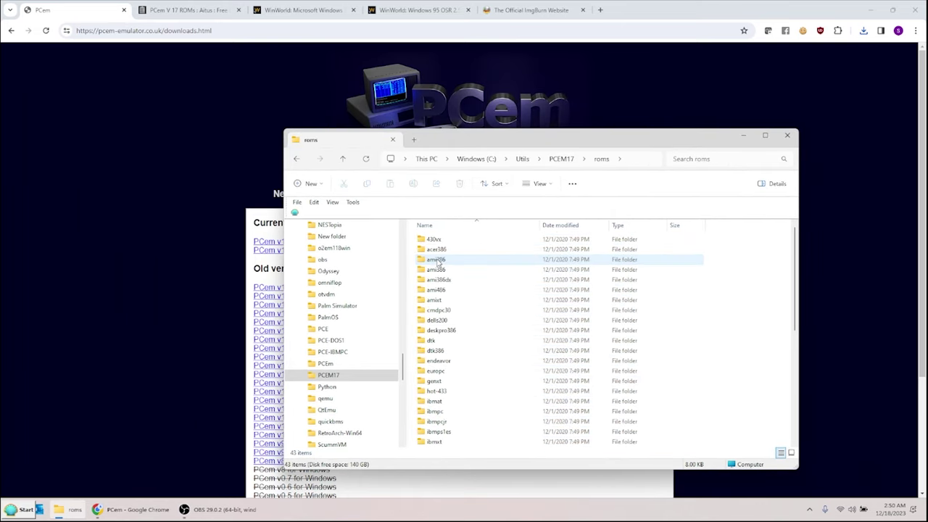
double_click(436, 320)
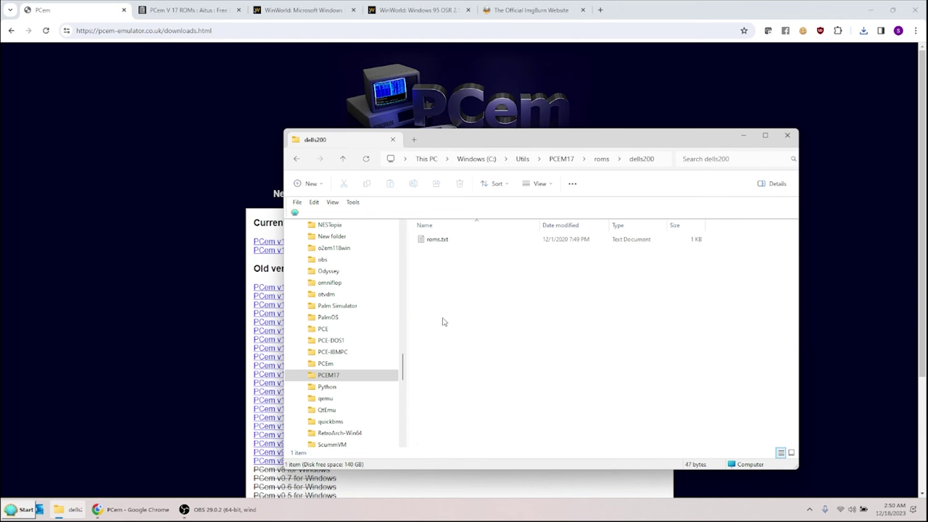
double_click(439, 245)
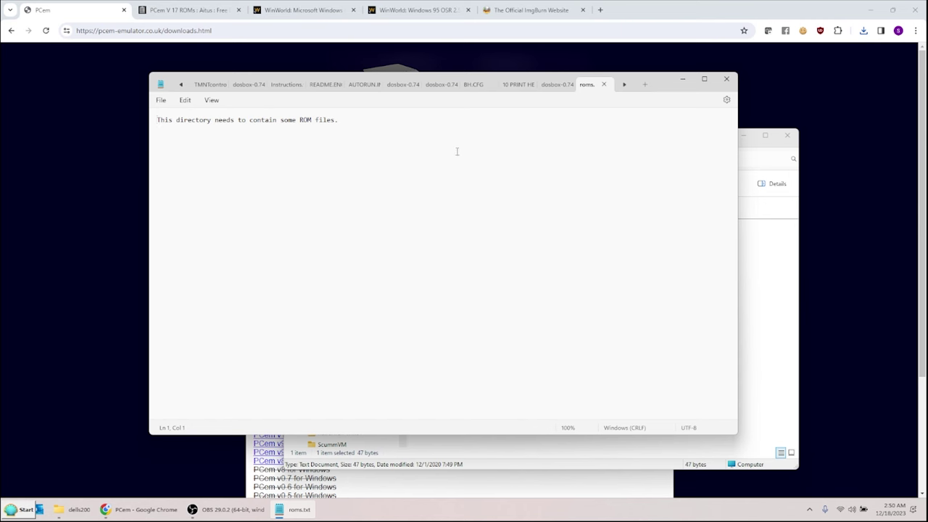
Step: Close the roms.txt note in Notepad
left_click(726, 80)
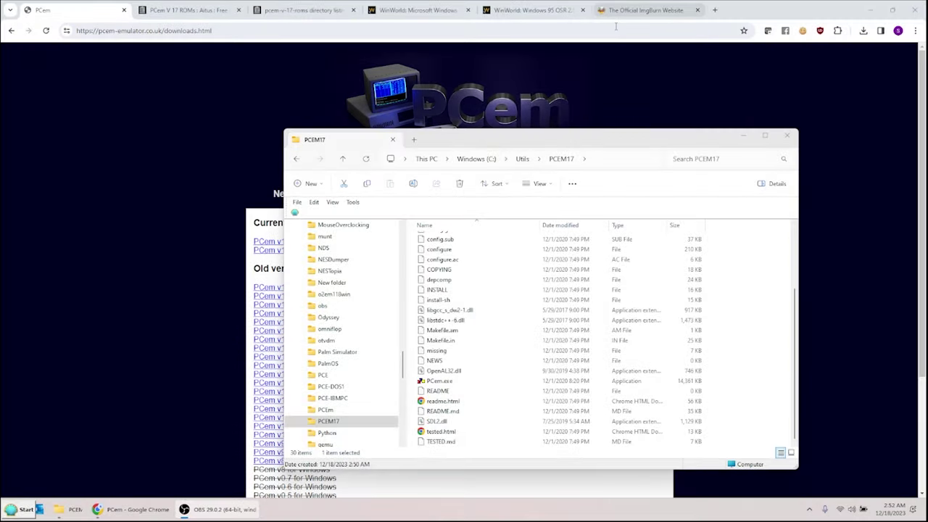
Step: Launch PCem.exe and create a new configuration named Windows 95
left_click(433, 382)
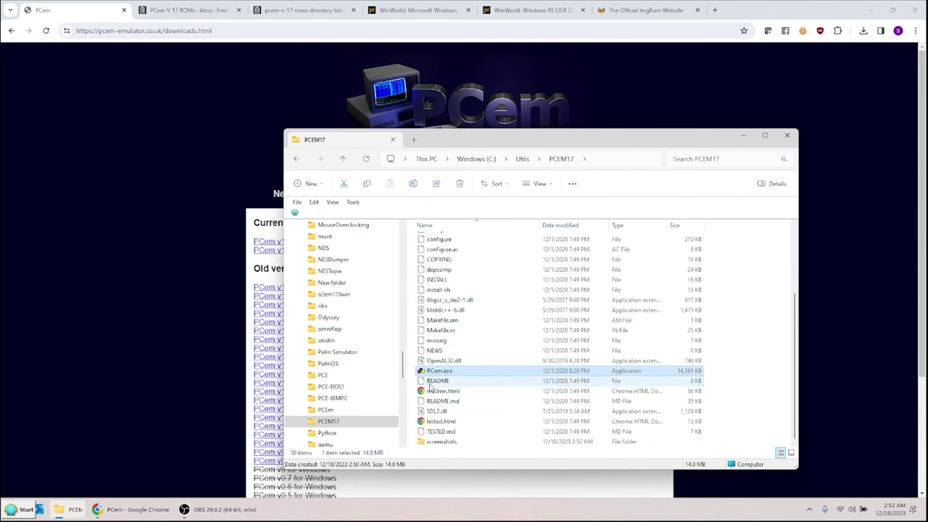
double_click(431, 383)
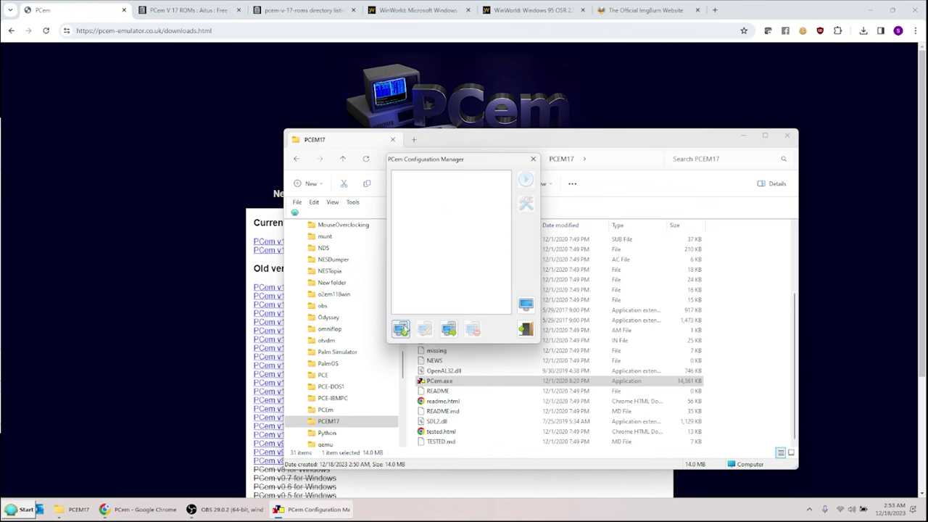
left_click(403, 330)
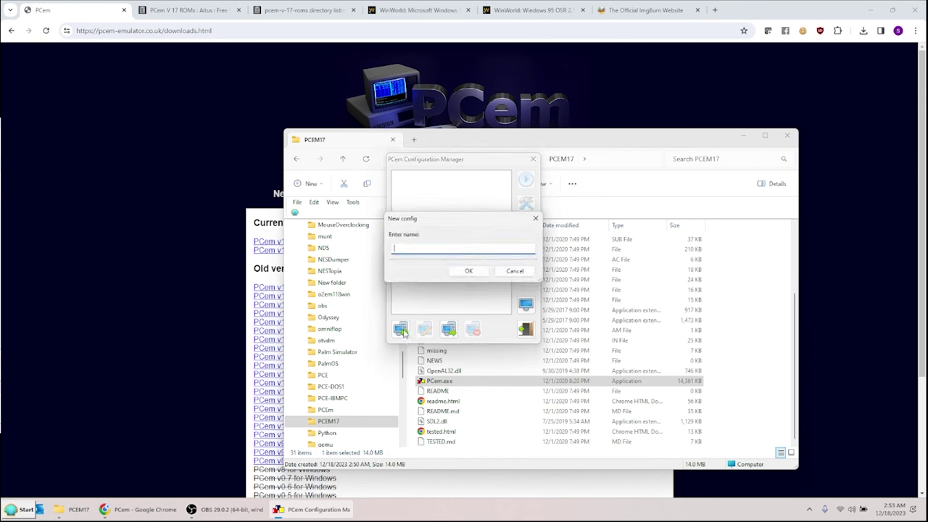
type("Windown")
left_click(468, 272)
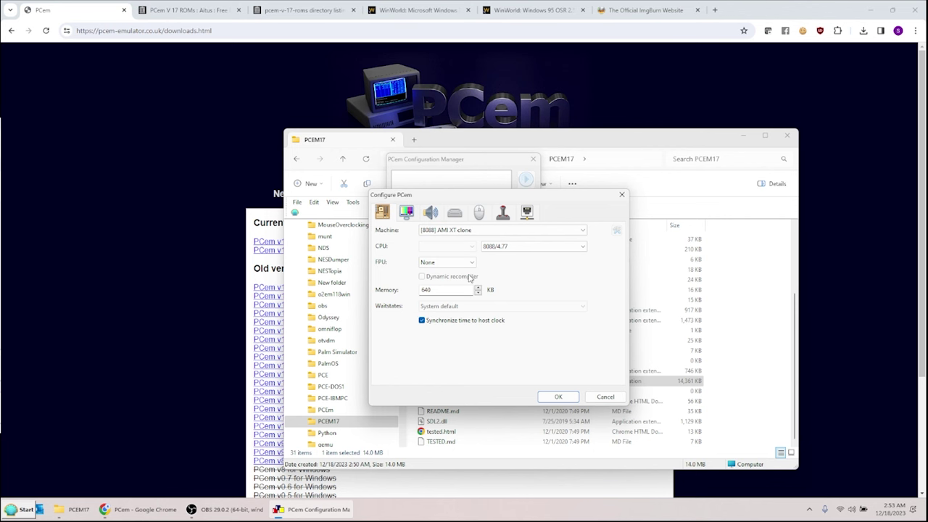
Step: Choose the Shuttle HOT-557 machine with a Pentium 90 CPU and enter a smaller memory amount
left_click(457, 232)
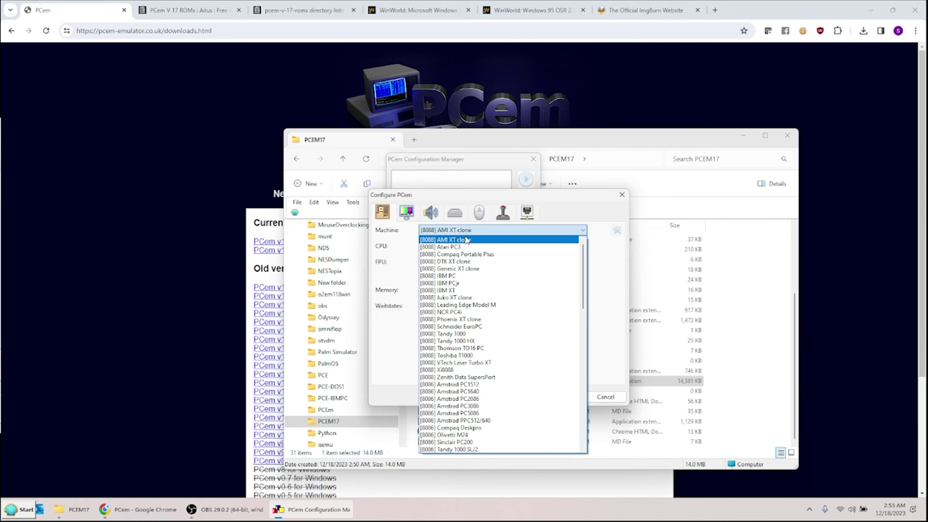
left_click_drag(585, 275, 585, 449)
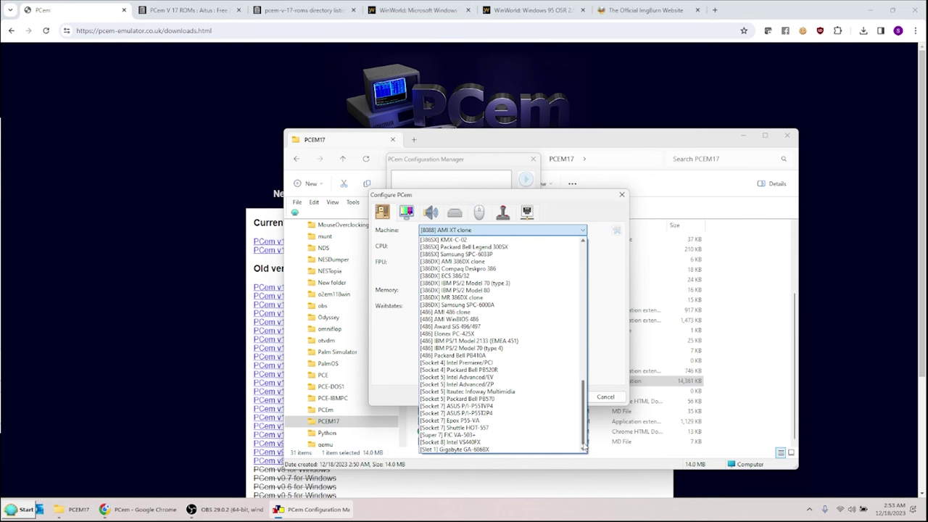
left_click(511, 430)
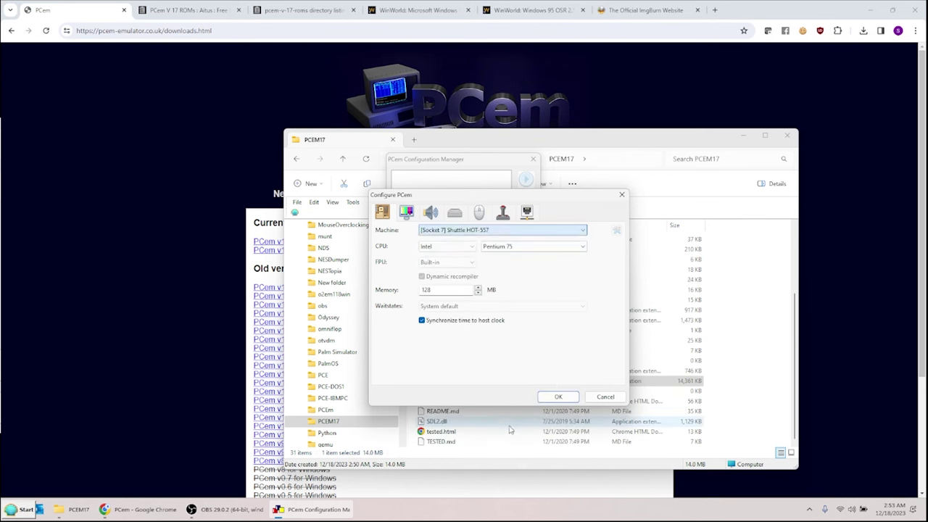
left_click(498, 249)
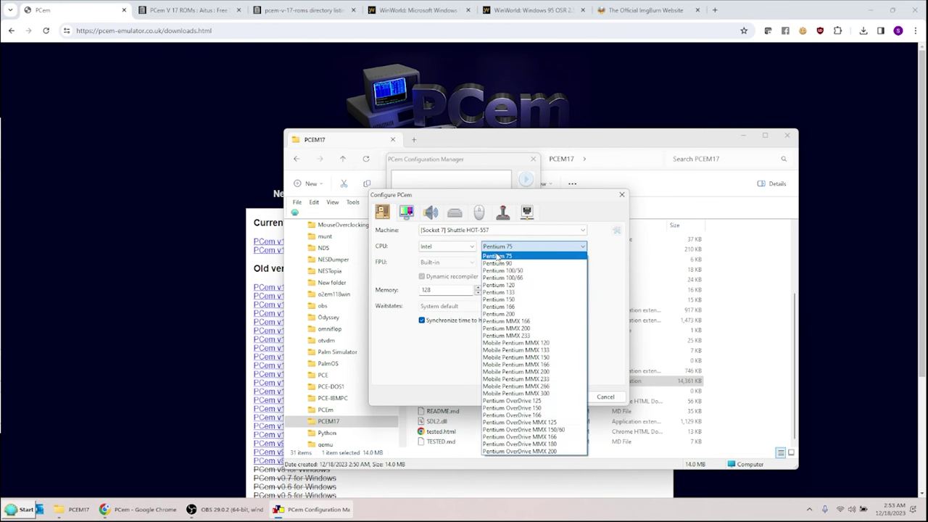
left_click(496, 264)
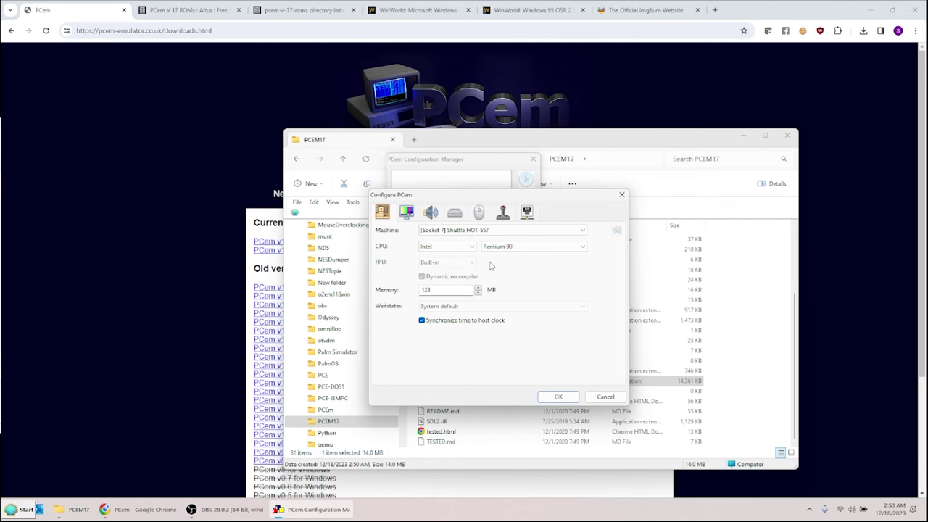
double_click(448, 290)
type("2")
left_click(477, 290)
Step: Set the display card to S3 ViRGE/DX
left_click(406, 213)
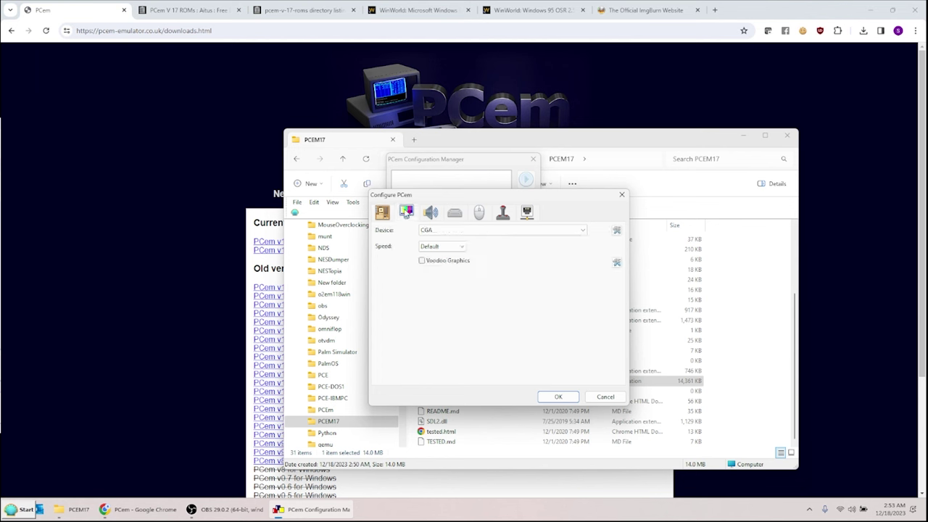
left_click(438, 232)
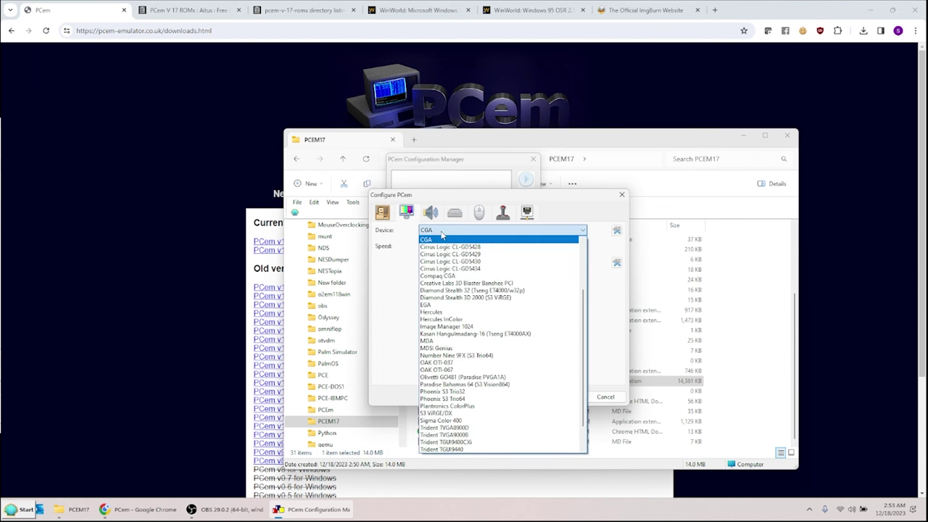
left_click(448, 414)
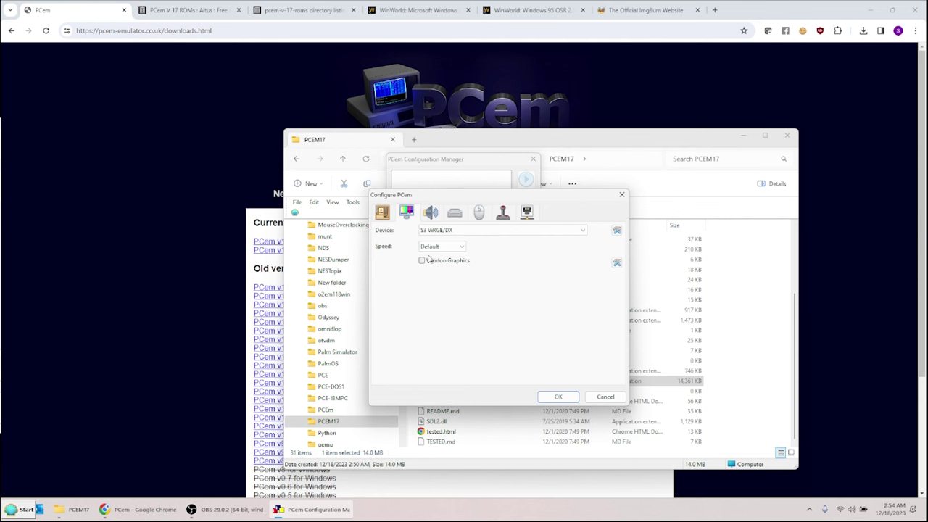
Step: Set the sound card to Sound Blaster AWE32
left_click(431, 212)
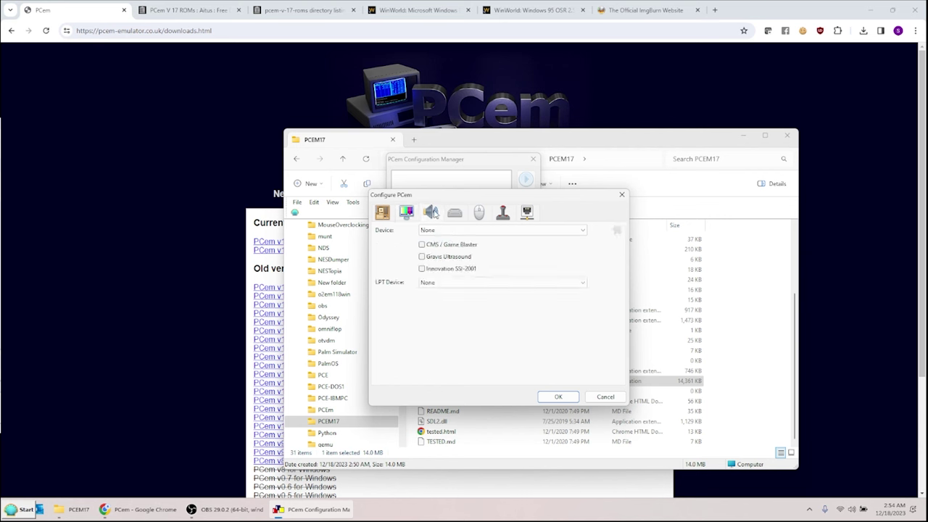
left_click(442, 231)
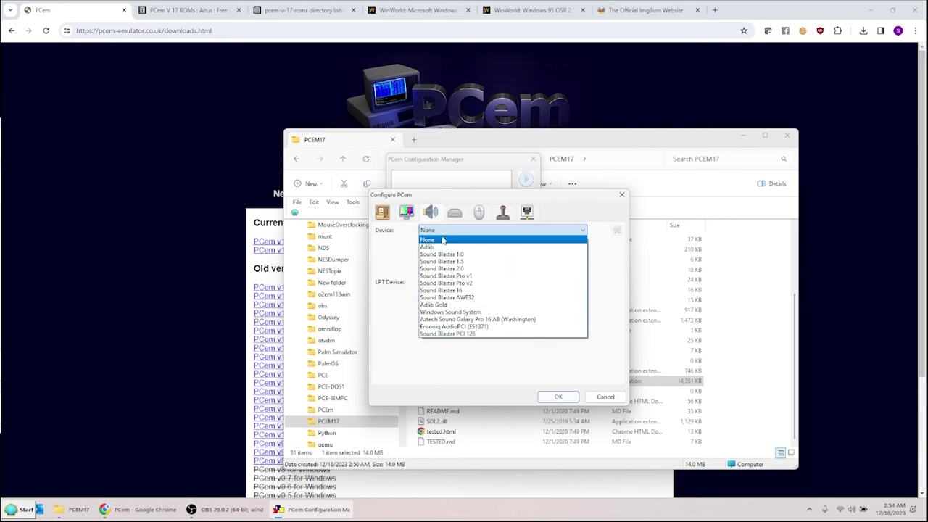
left_click(449, 298)
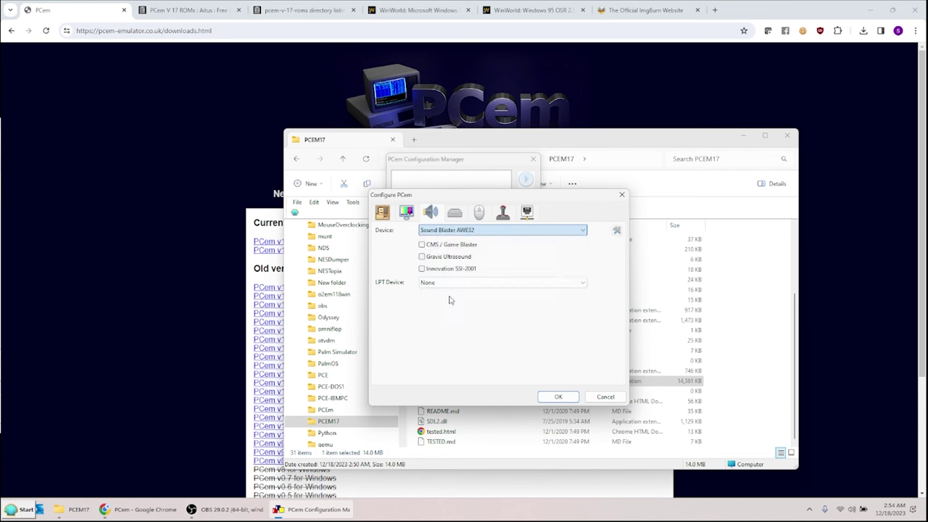
left_click(455, 215)
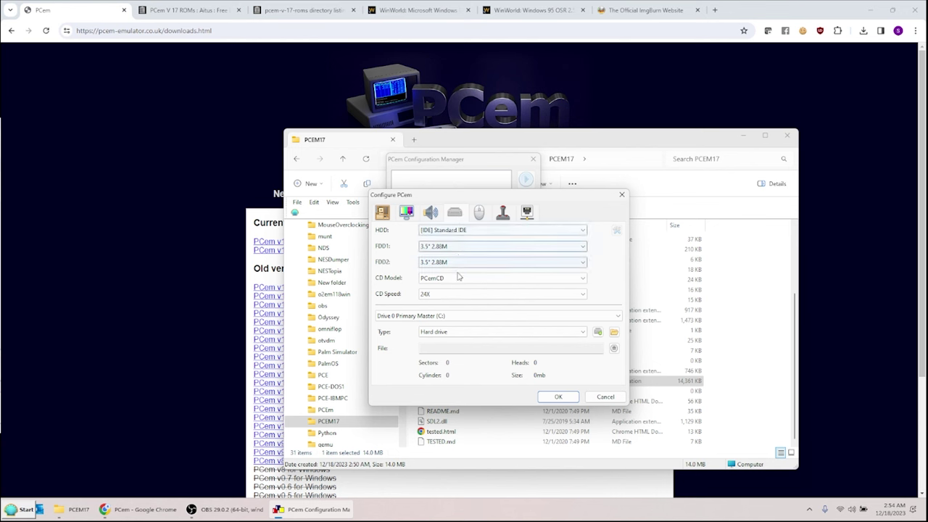
Step: Start a new disk image saved as Windows95HD.img in C:\Utils\PCEM17
left_click(597, 333)
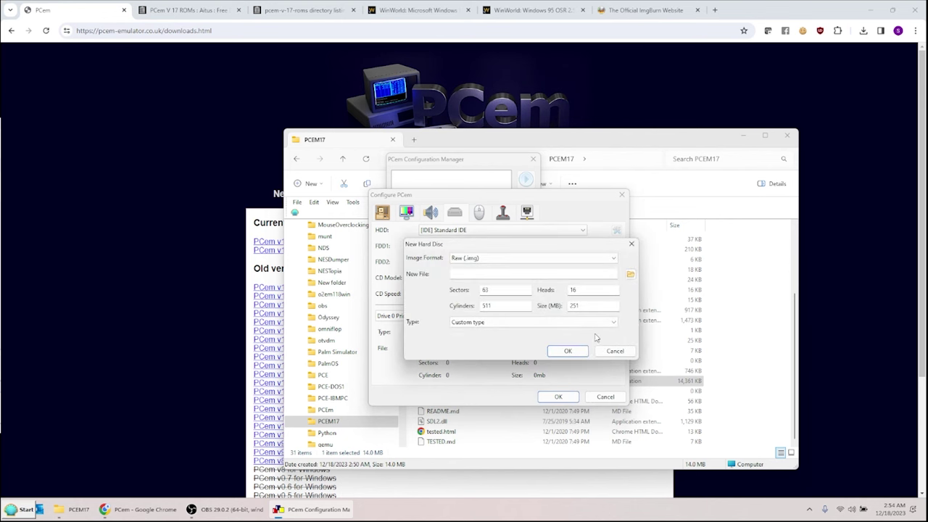
left_click(529, 276)
left_click(630, 274)
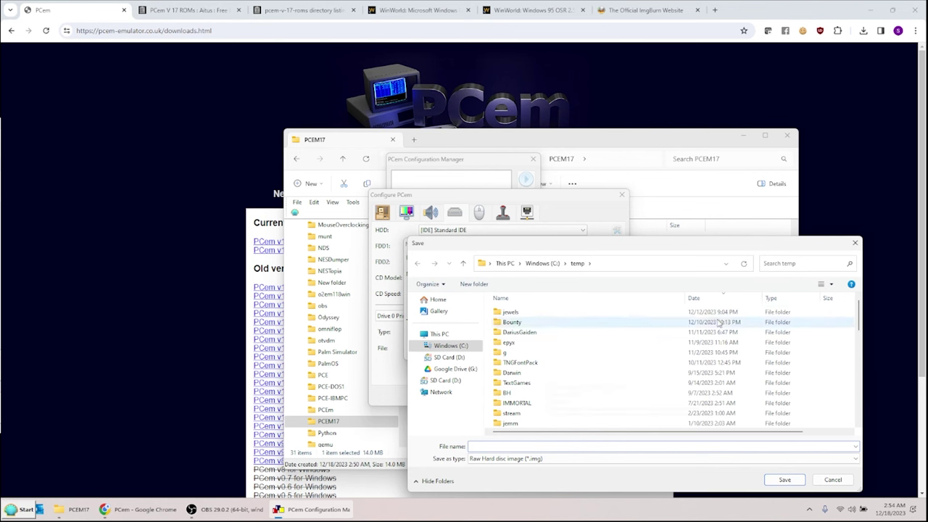
left_click(548, 264)
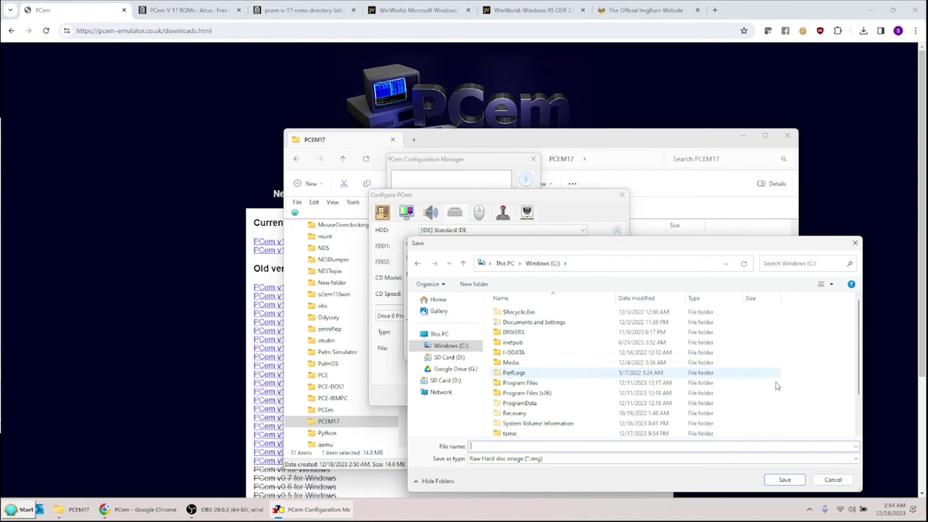
scroll(860, 391, "down", 1)
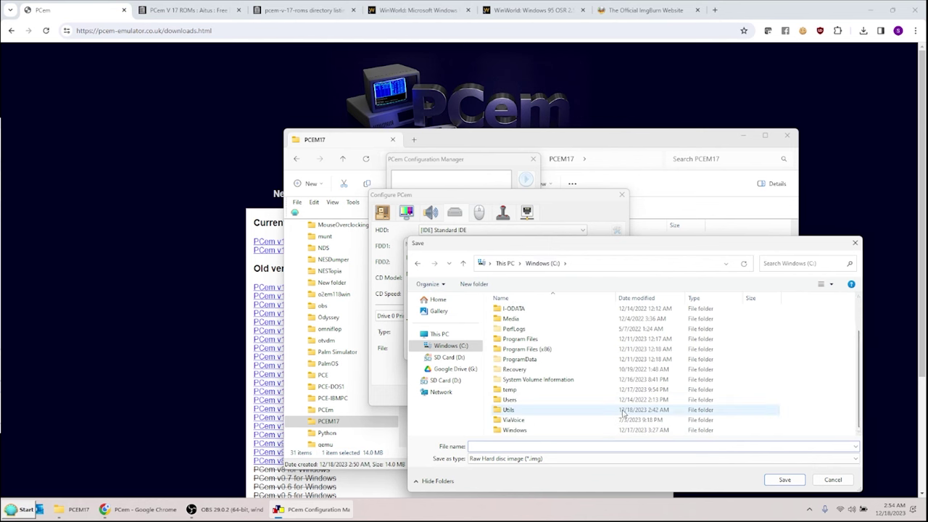
double_click(636, 417)
left_click_drag(859, 307, 852, 387)
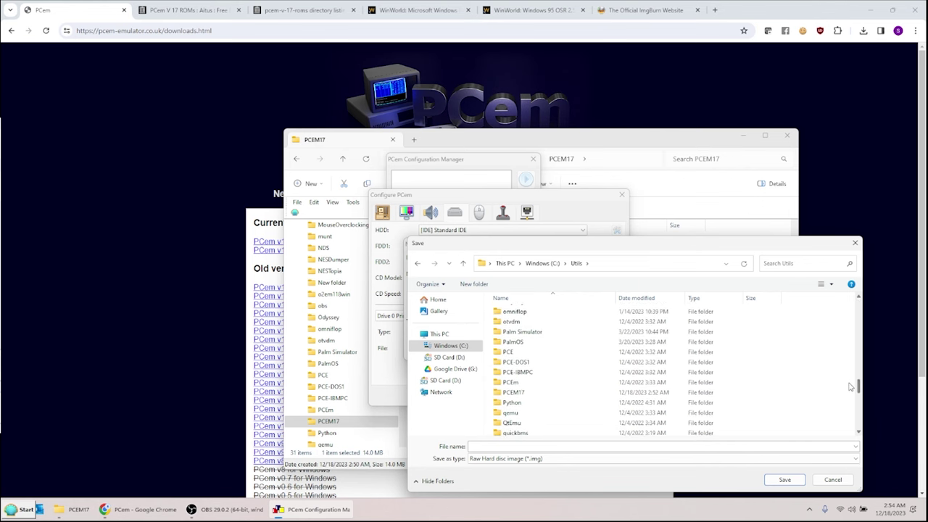
left_click(674, 394)
double_click(674, 394)
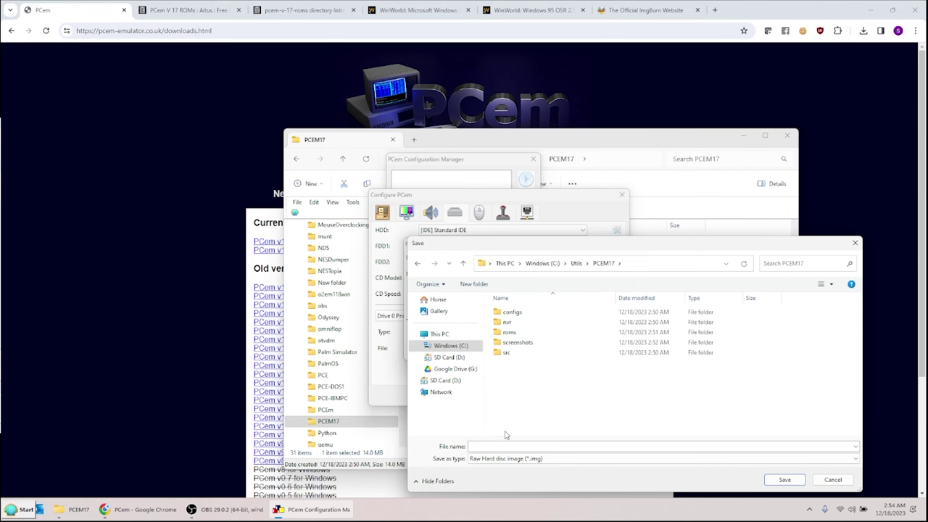
type("Windows95HD")
left_click(784, 479)
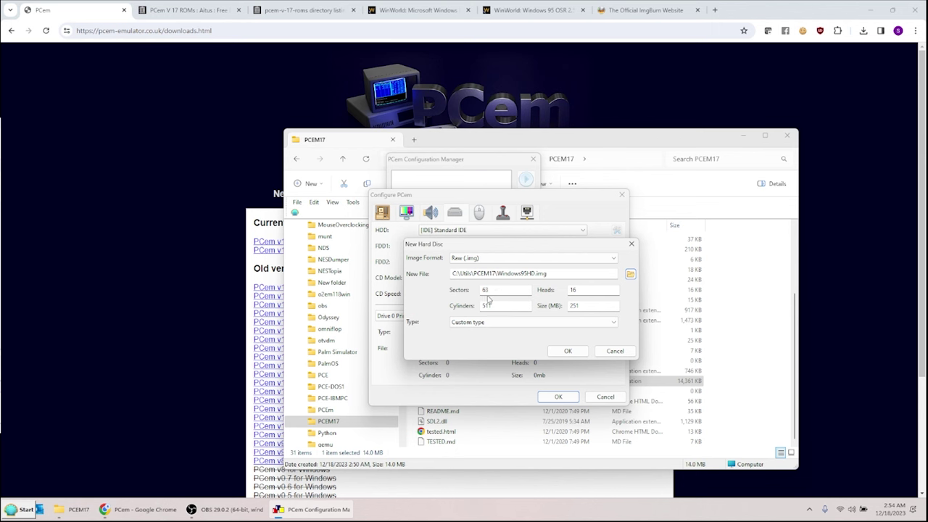
Step: Set the cylinders to 16383 and create the 8063 MB image
left_click_drag(506, 305, 481, 306)
type("1")
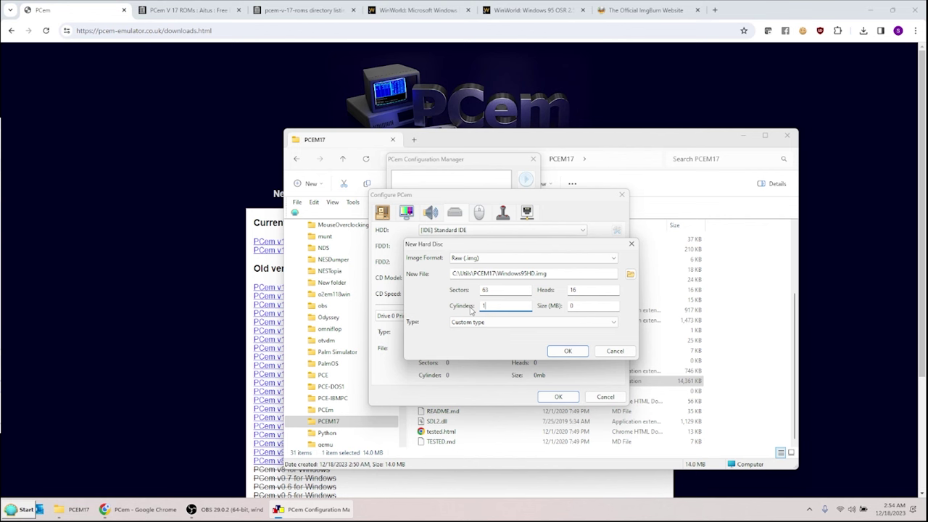
type("6383")
left_click(559, 353)
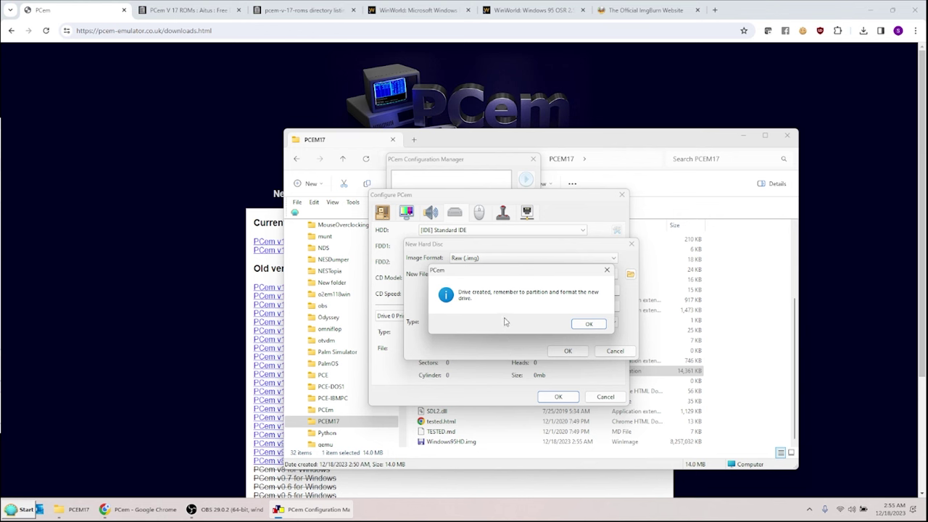
Step: Acknowledge the new drive, check the Mouse, Joystick and Network pages, and accept the configuration
left_click(588, 323)
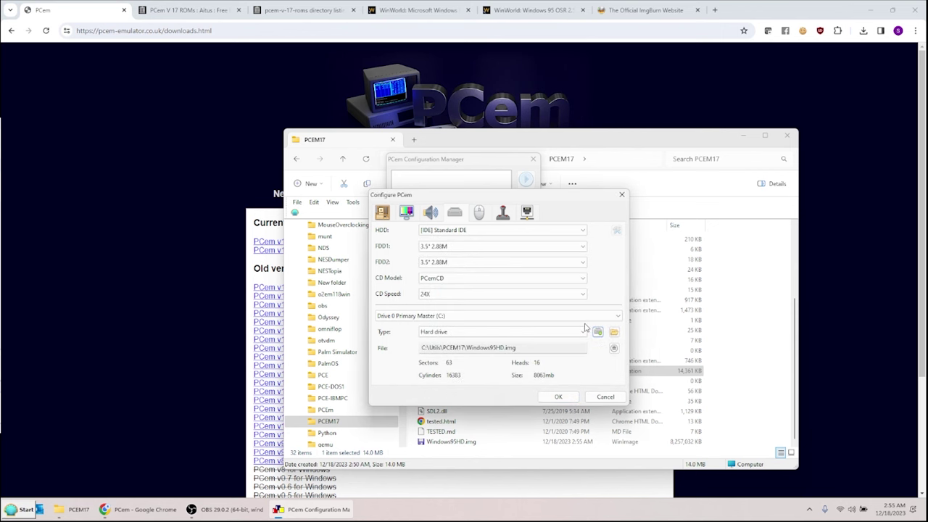
left_click(479, 214)
left_click(502, 214)
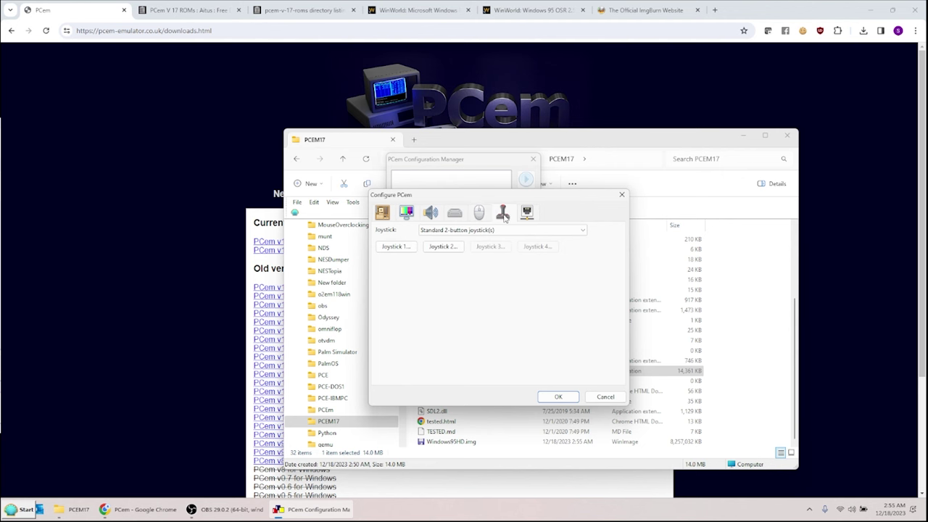
left_click(520, 216)
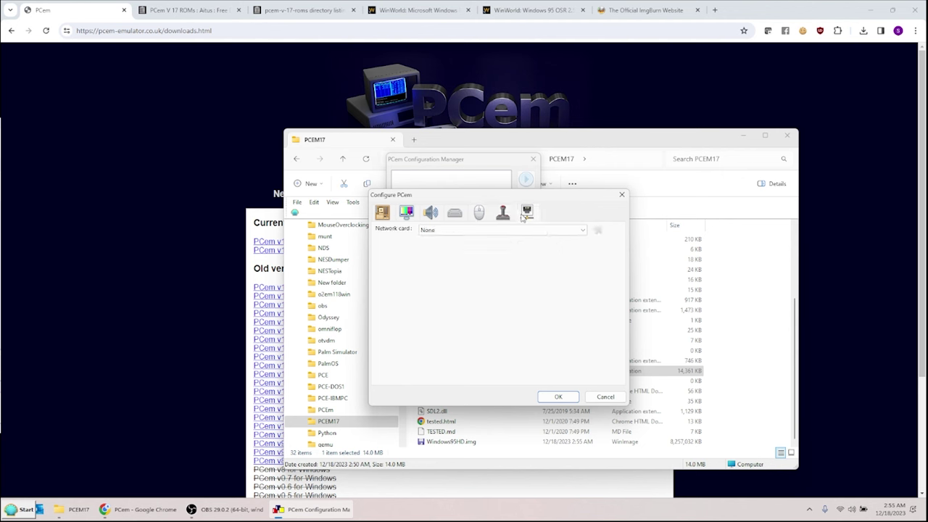
left_click(557, 396)
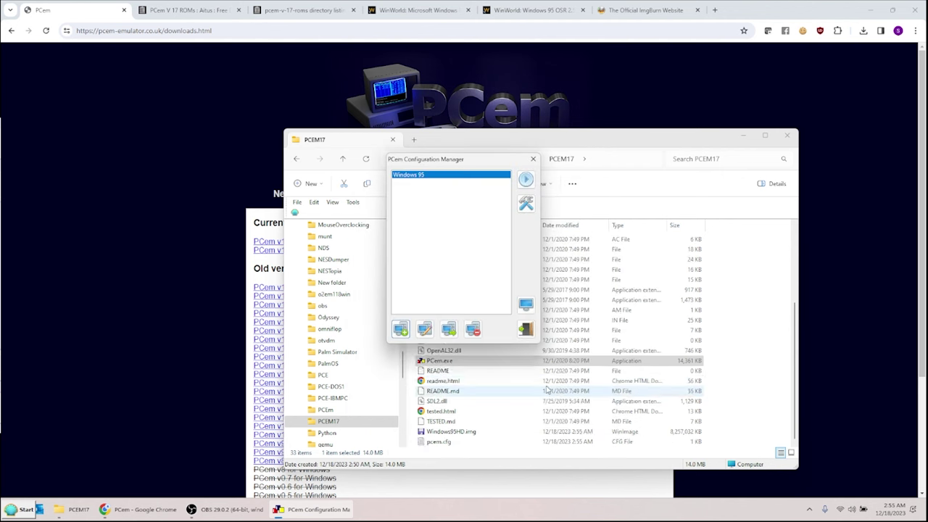
Step: Run the Windows 95 machine, set the video output scale to 2x, and move its window up-left
left_click(526, 180)
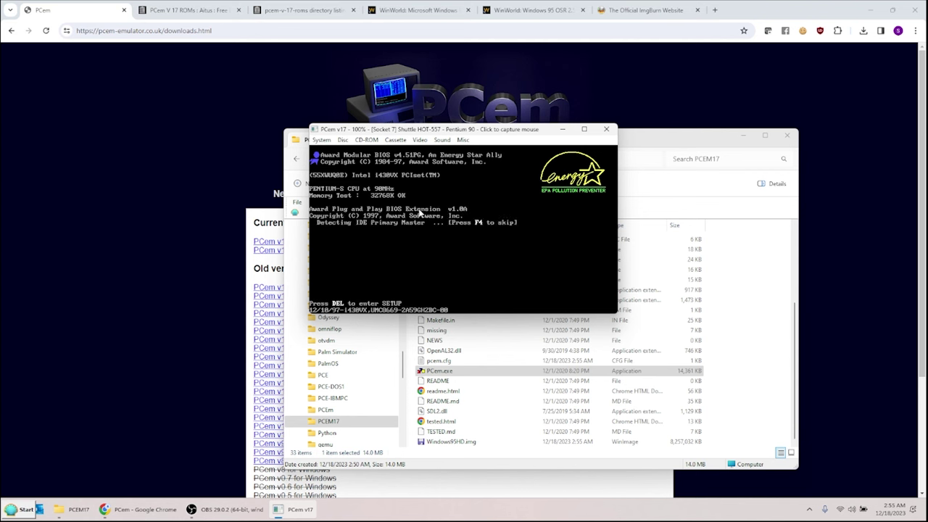
left_click(420, 140)
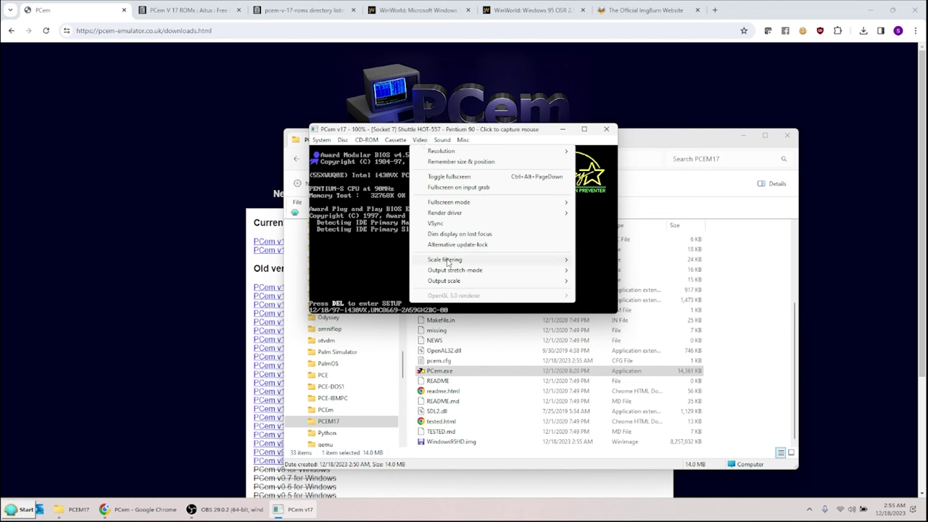
mouse_move(456, 263)
mouse_move(475, 281)
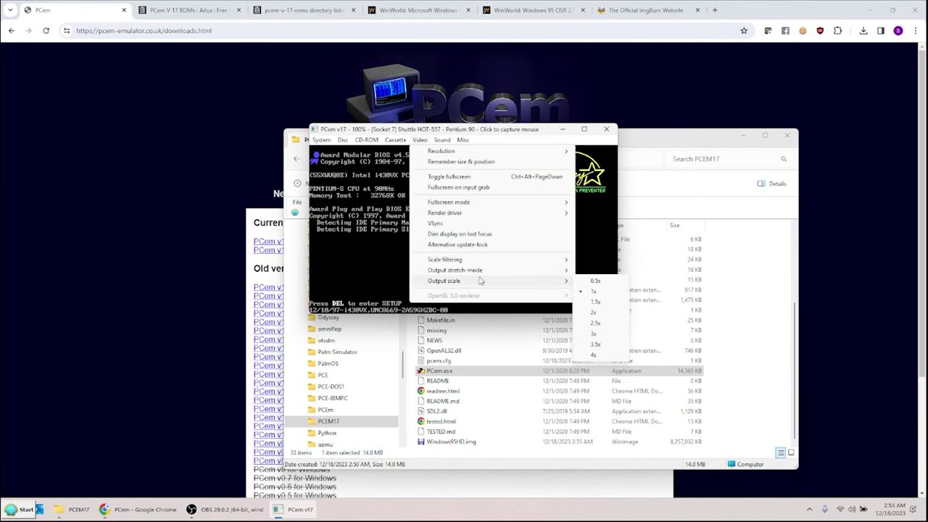
left_click(591, 312)
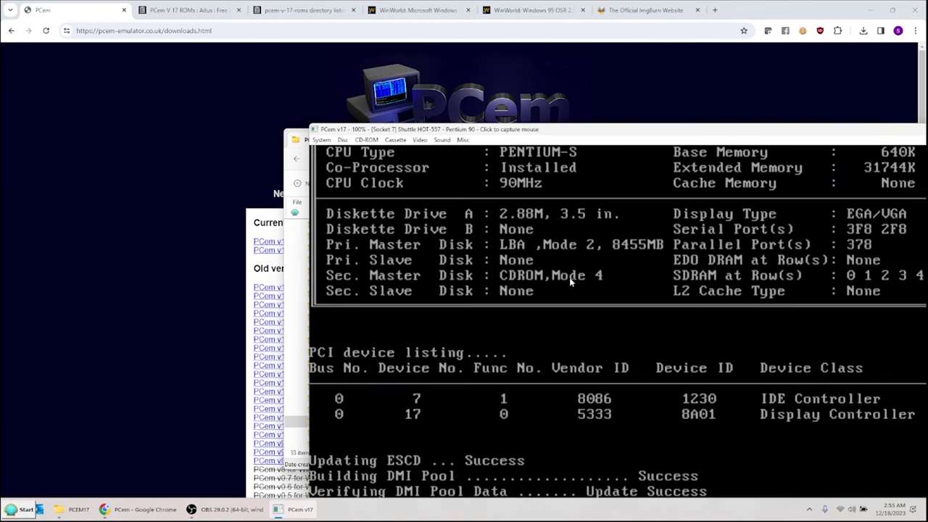
left_click_drag(539, 136, 387, 68)
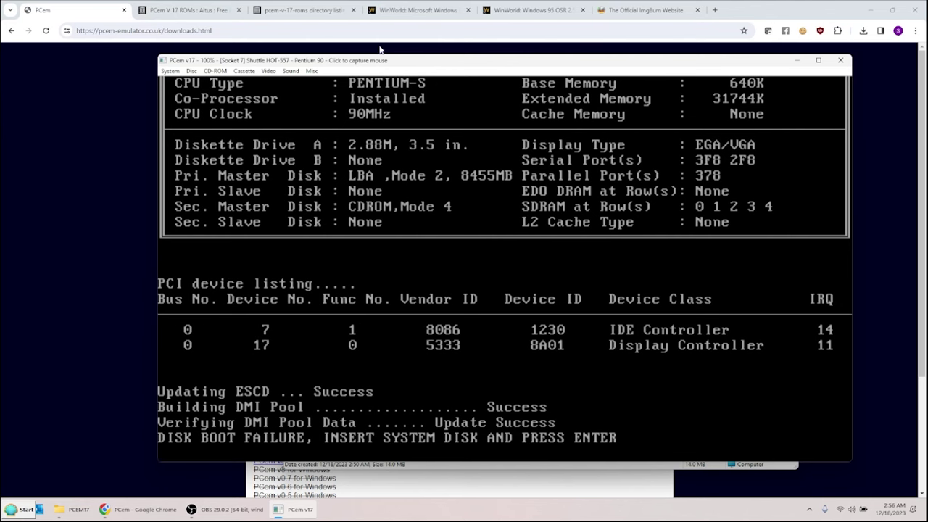
Step: Download the Windows 95 OSR2 boot disk from WinWorld's Server 2 mirror
left_click(389, 13)
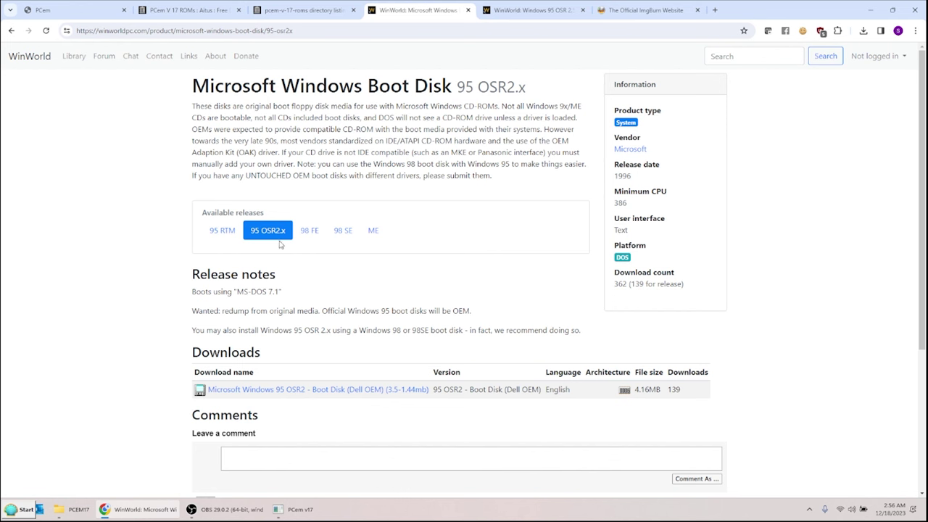
left_click(296, 390)
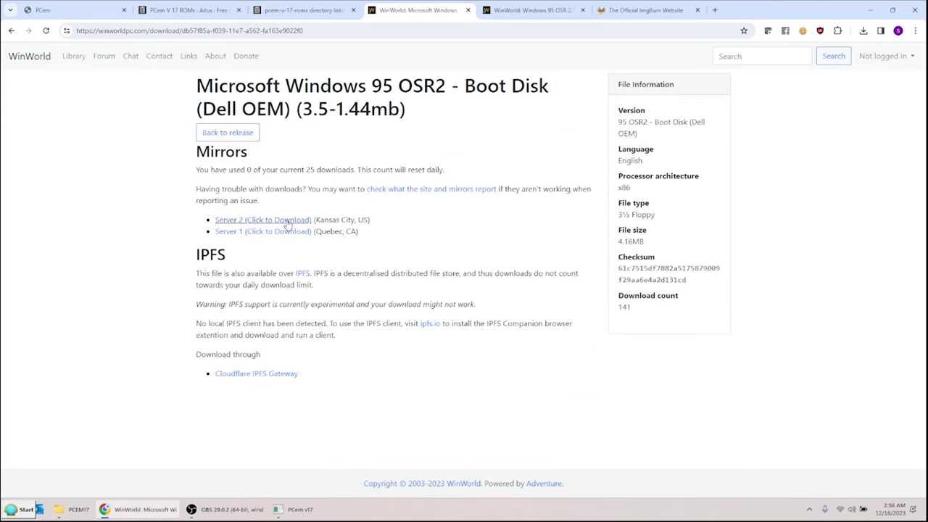
left_click(287, 221)
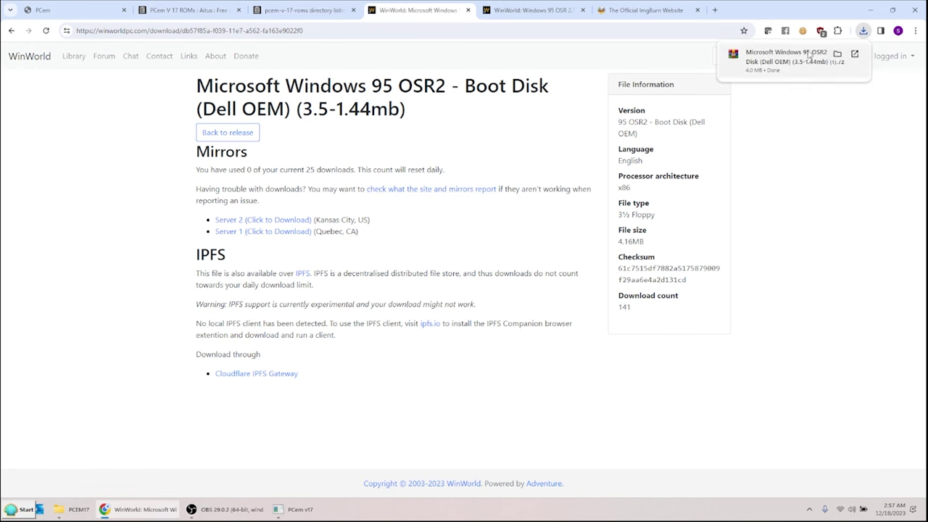
Step: Download the English Windows 95 OSR2.5 (OEM) ISO from the Server 2 mirror
left_click(520, 10)
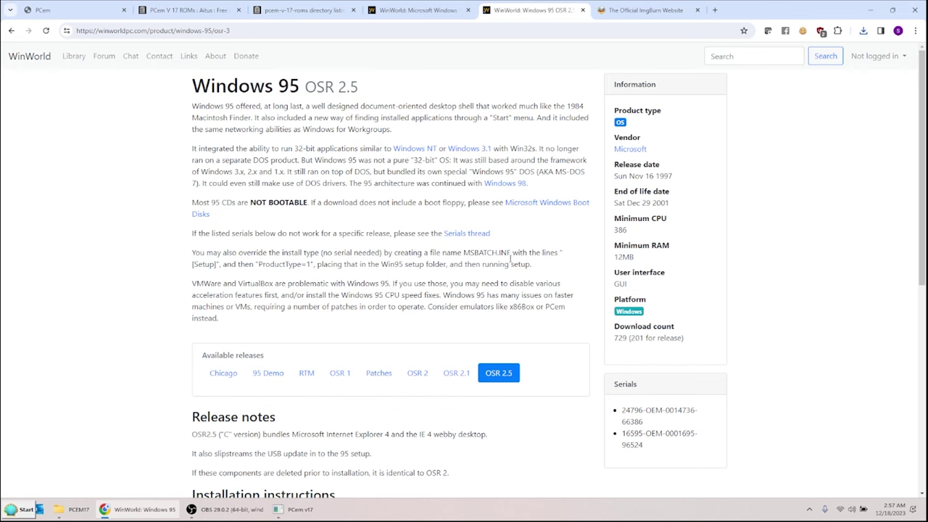
scroll(772, 362, "down", 4)
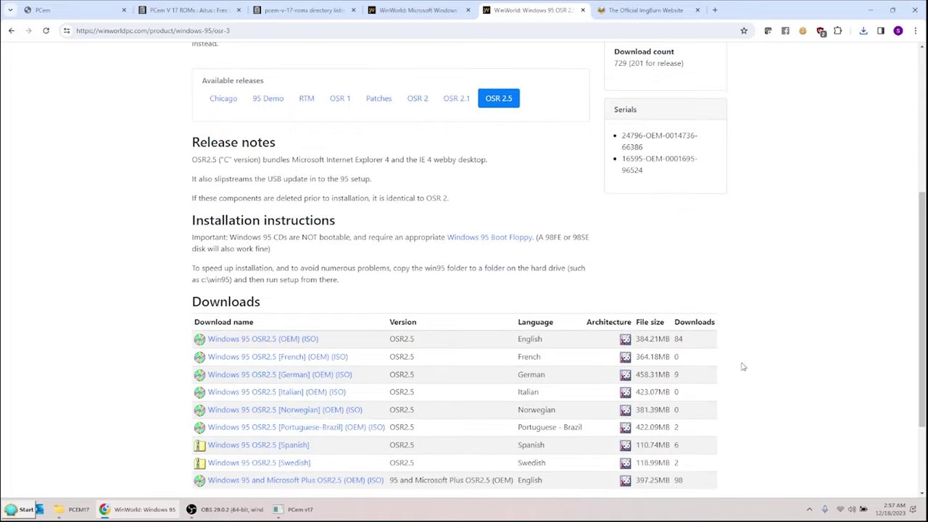
left_click(271, 339)
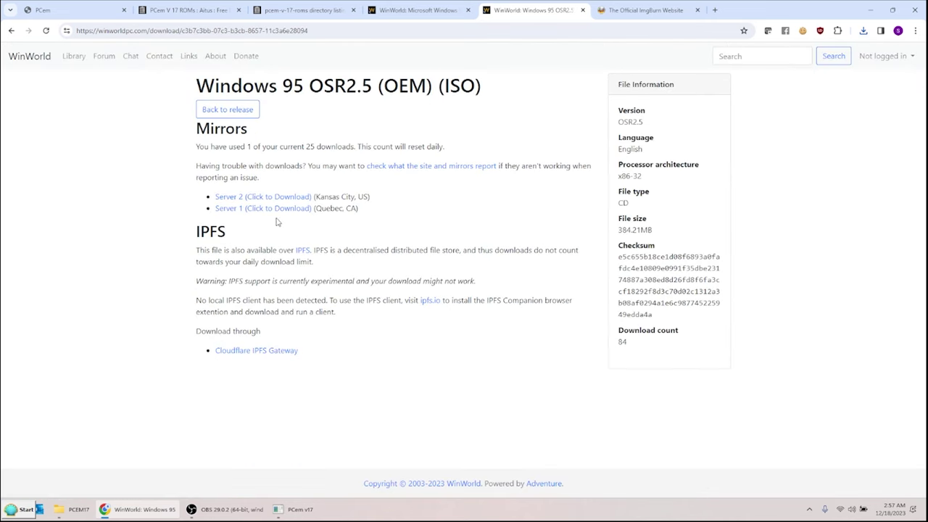
left_click(271, 198)
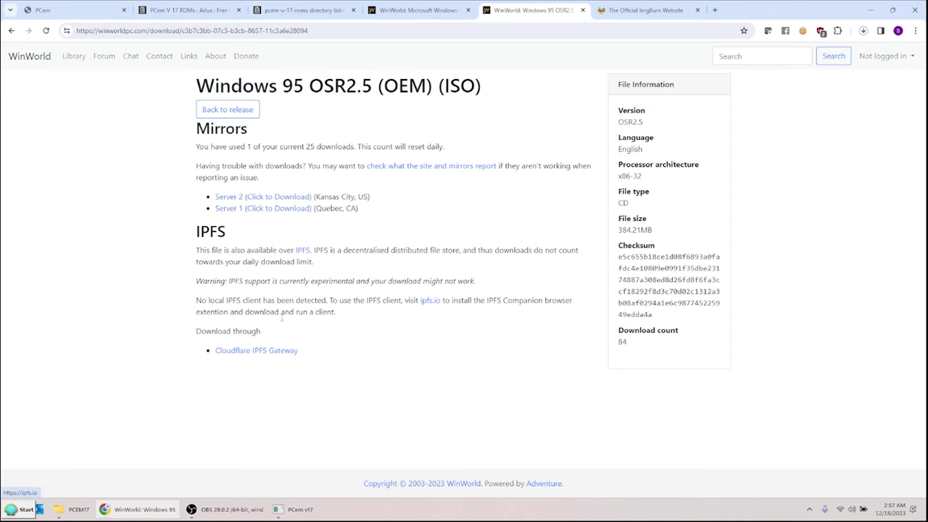
Step: Insert the disk01.img floppy image from C:\temp into emulated drive A
left_click(289, 510)
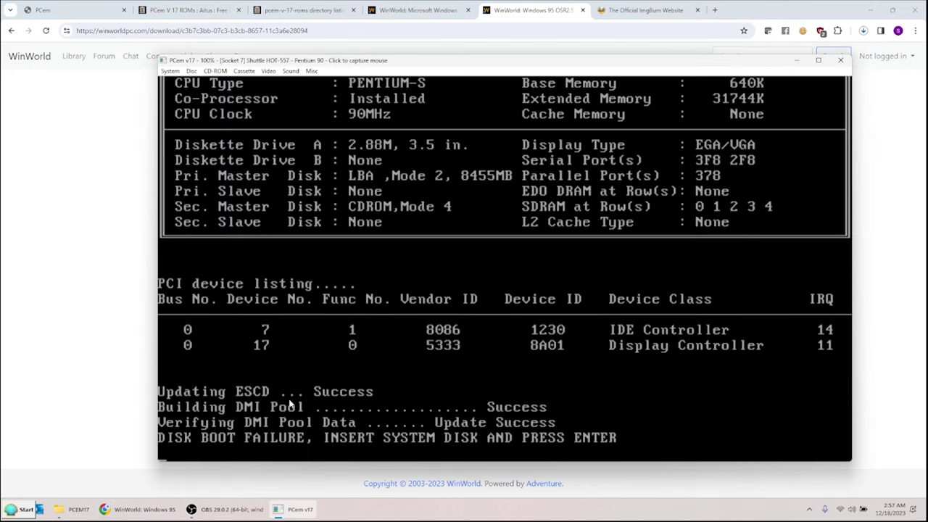
left_click(192, 71)
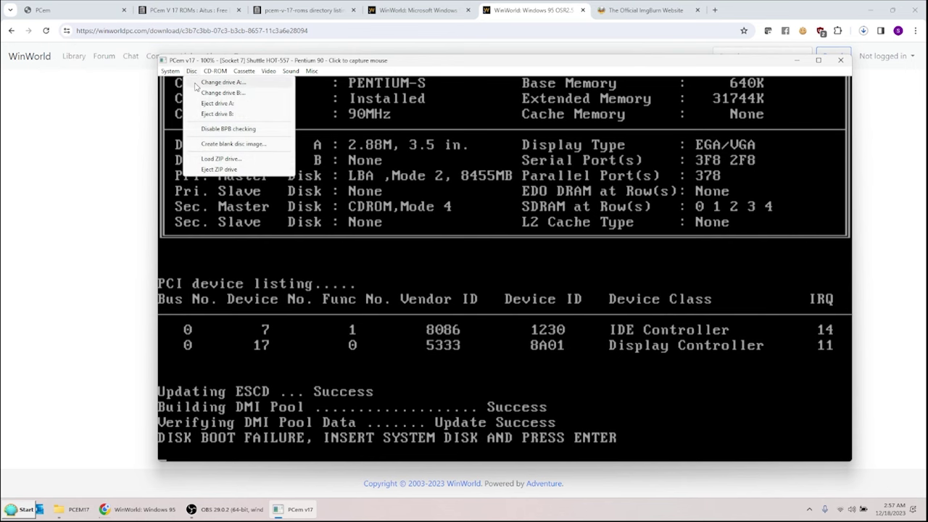
left_click(196, 83)
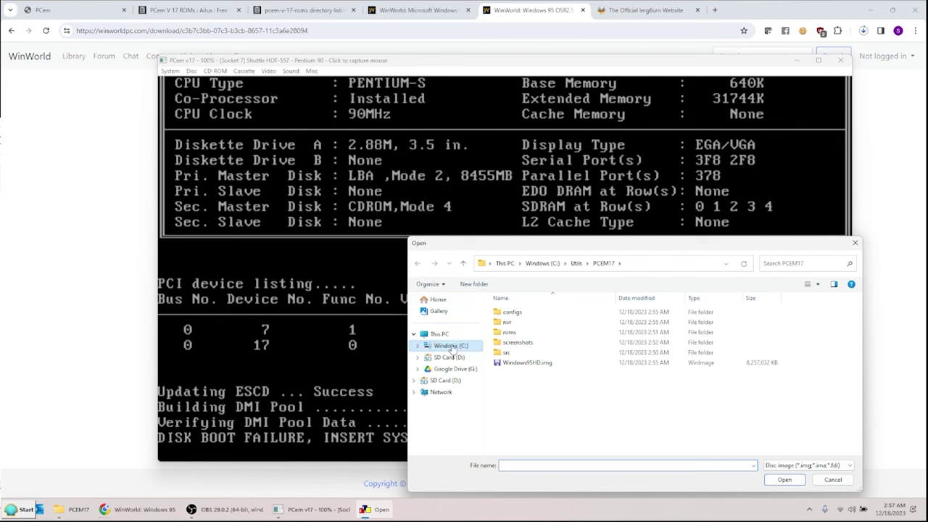
left_click(427, 346)
left_click(444, 413)
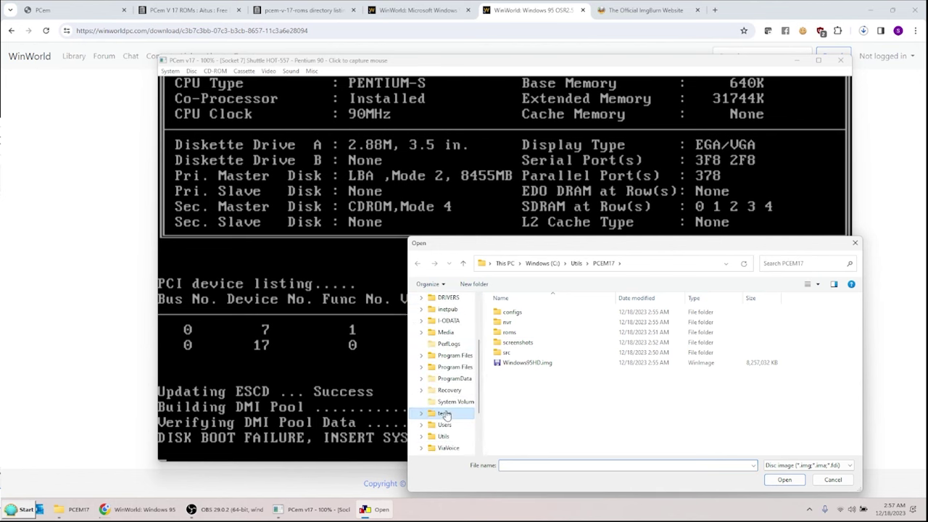
left_click_drag(858, 319, 839, 410)
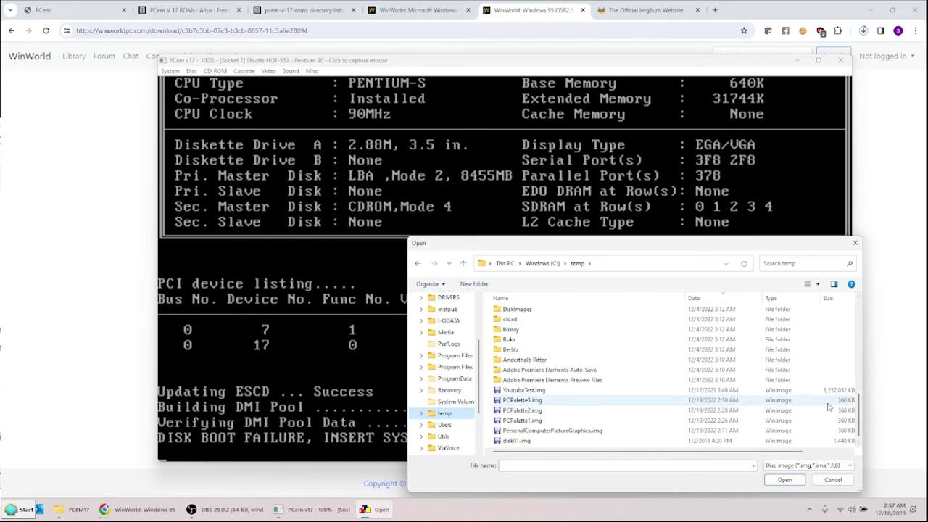
left_click(761, 441)
double_click(700, 441)
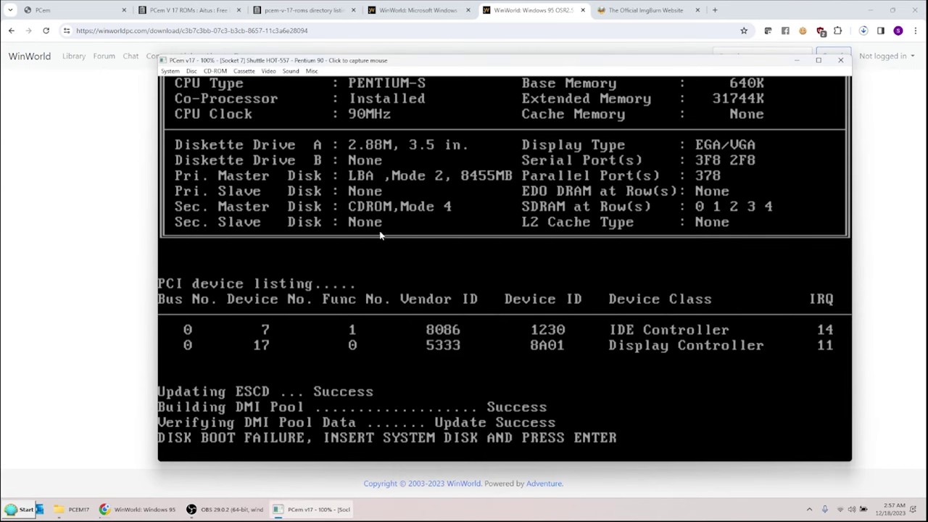
Step: Mount Win95_OSR25.iso from C:\temp as the emulated CD-ROM
left_click(227, 71)
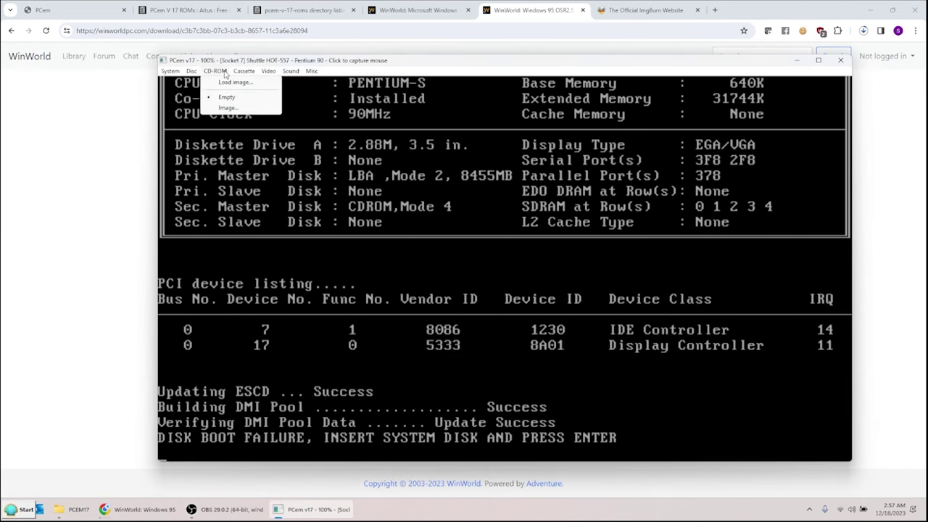
left_click(222, 83)
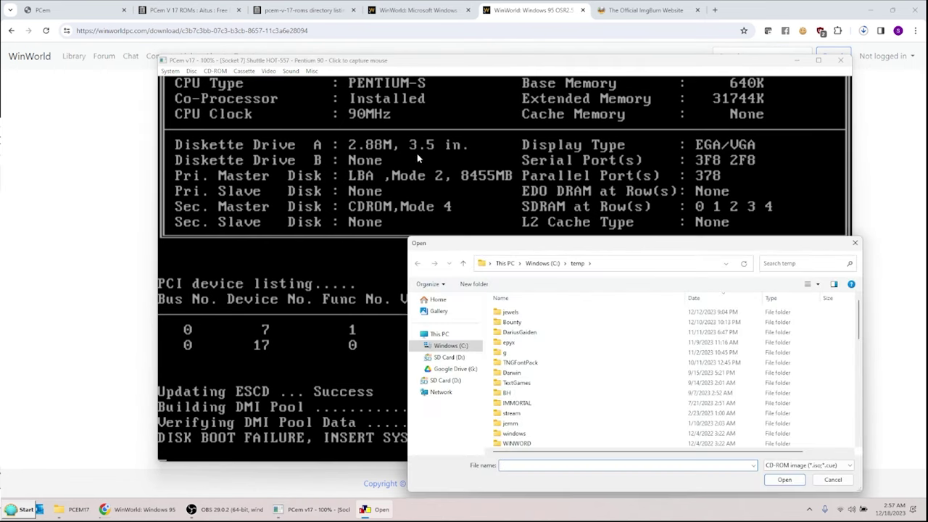
left_click_drag(857, 332, 858, 433)
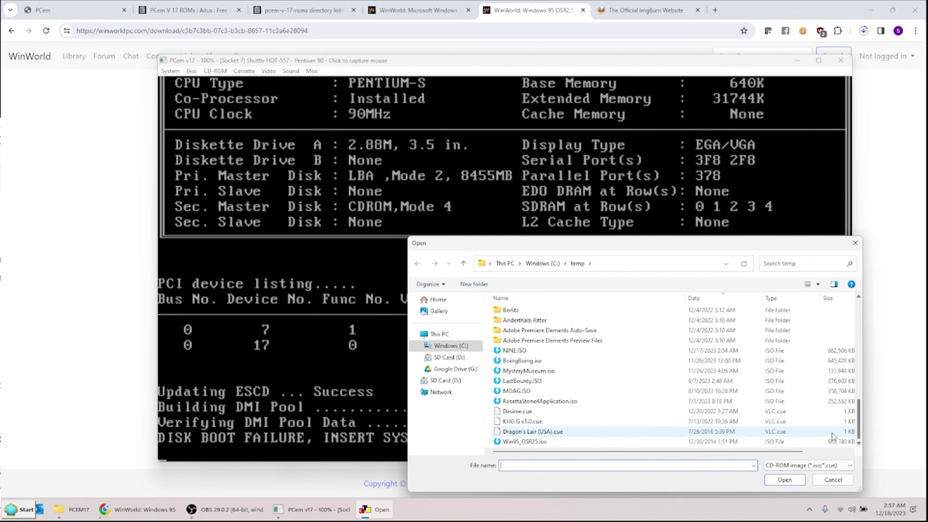
double_click(681, 442)
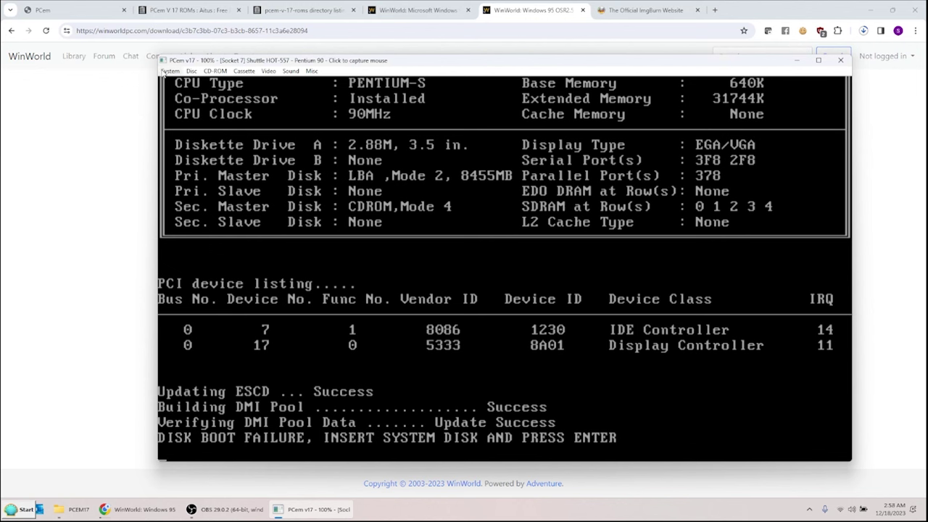
Step: Reset the emulated PC with System > Ctrl+Alt+Del so it boots from the floppy
left_click(166, 73)
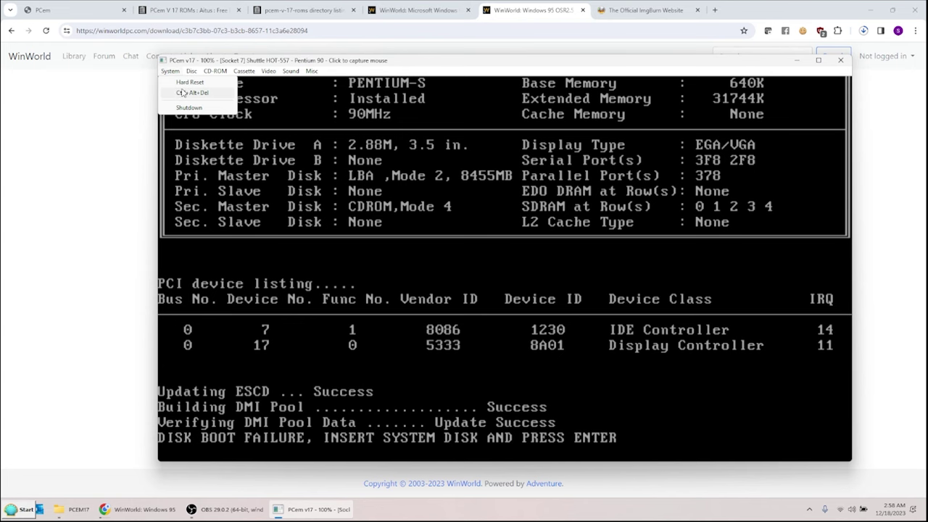
left_click(182, 93)
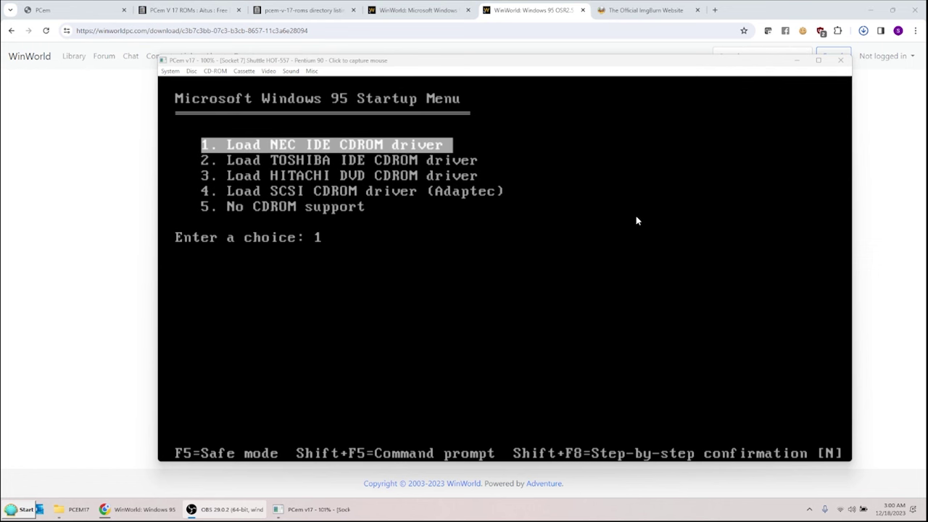
Step: Boot the floppy with Startup Menu option 5, No CDROM support
left_click(478, 216)
key("Down")
key("Down")
key("Down")
key("Down")
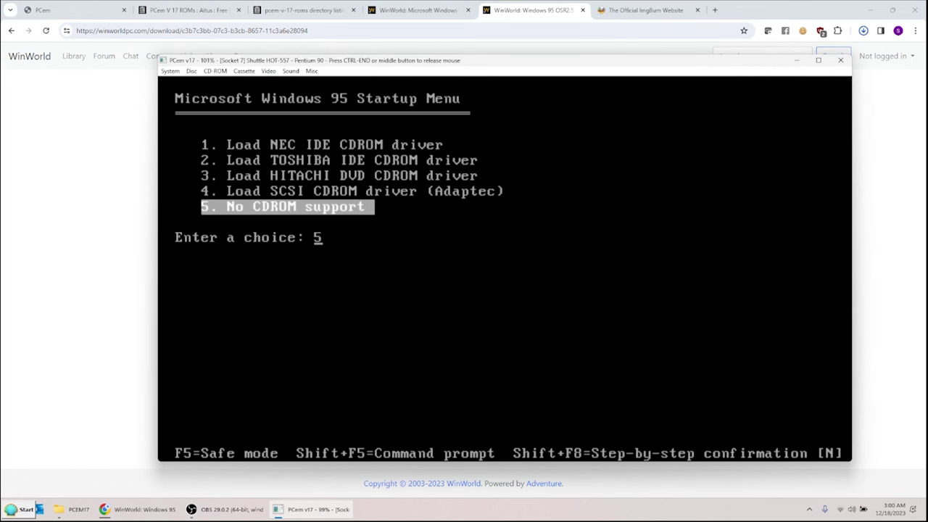
key("Return")
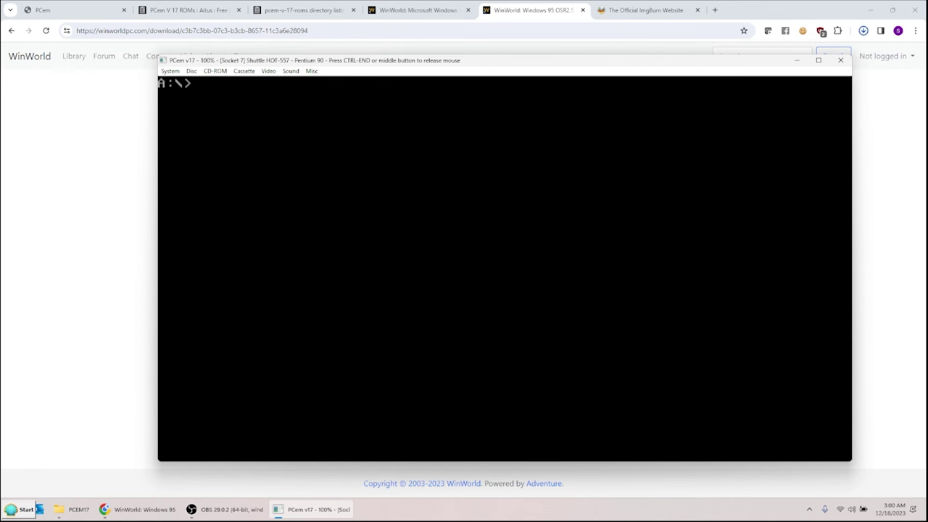
Step: List the floppy's files with dir, then try switching to drive C, which is invalid
type("dir")
key("Return")
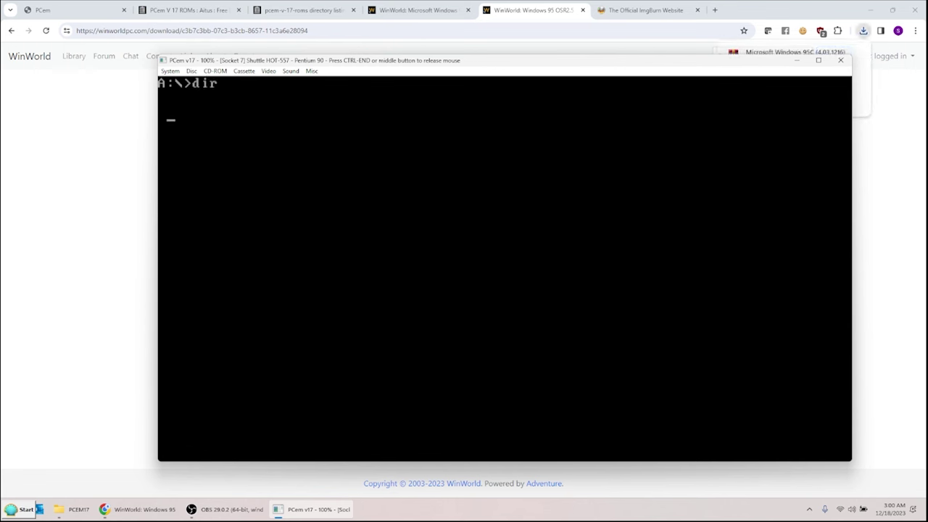
type("c")
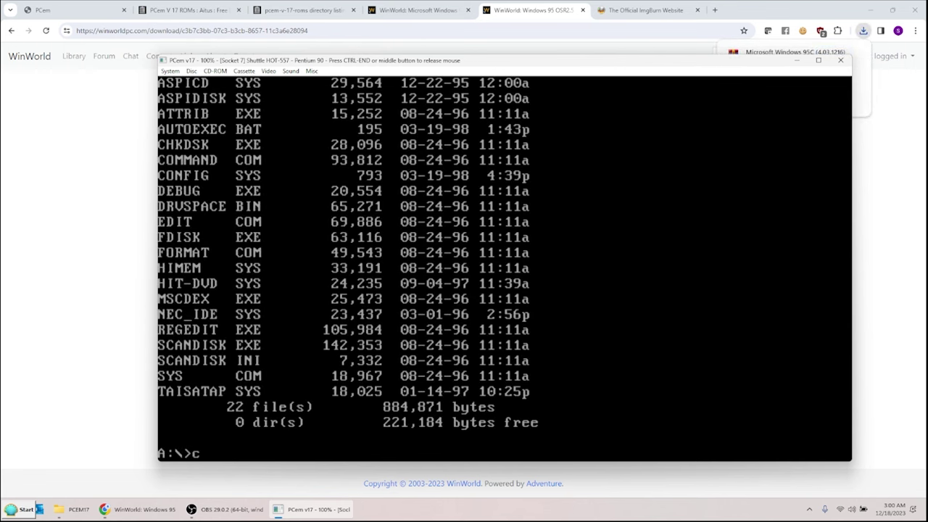
type(":")
key("Return")
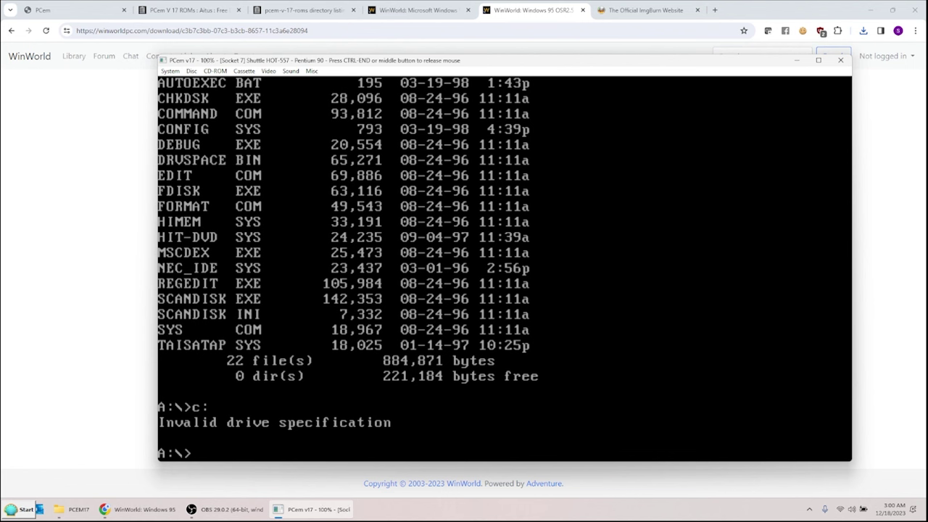
Step: Launch fdisk, enable large disk support, and view the current partition information
type("fdisk")
key("Return")
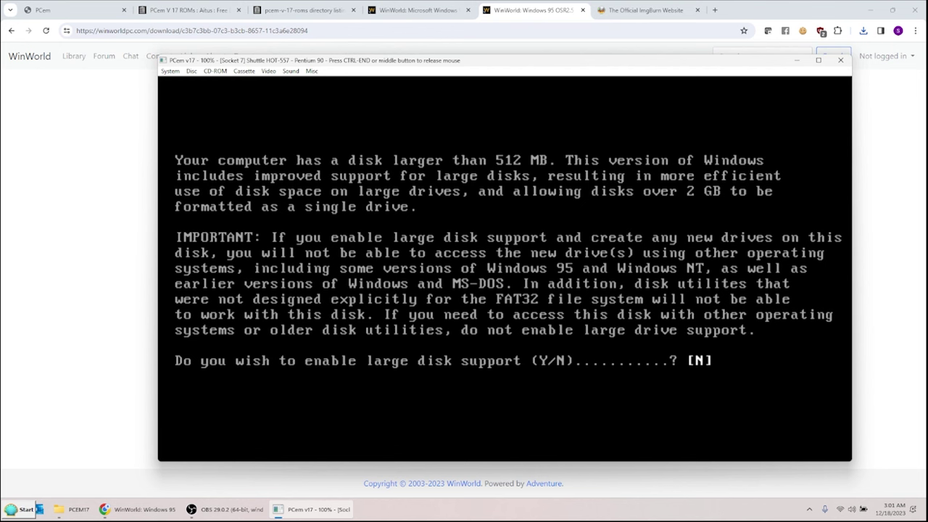
key("y")
key("Return")
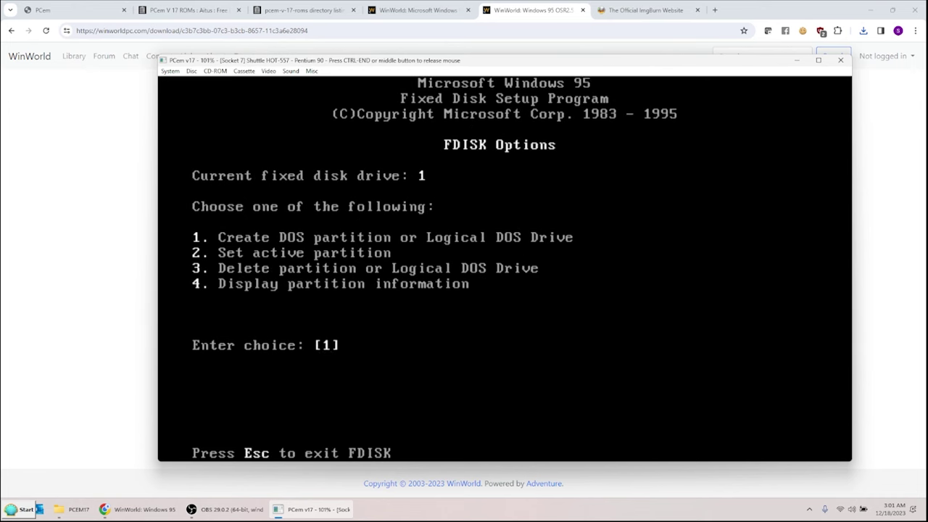
type("4")
key("Return")
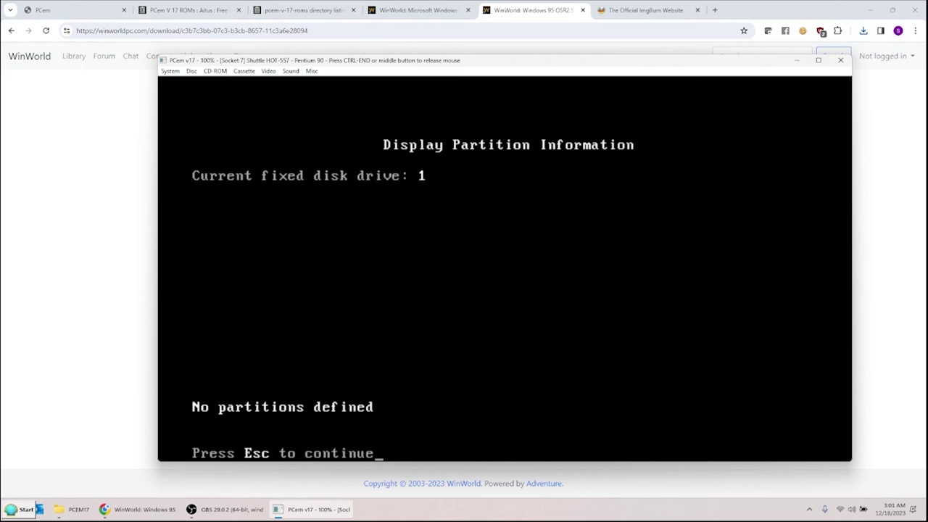
key("Escape")
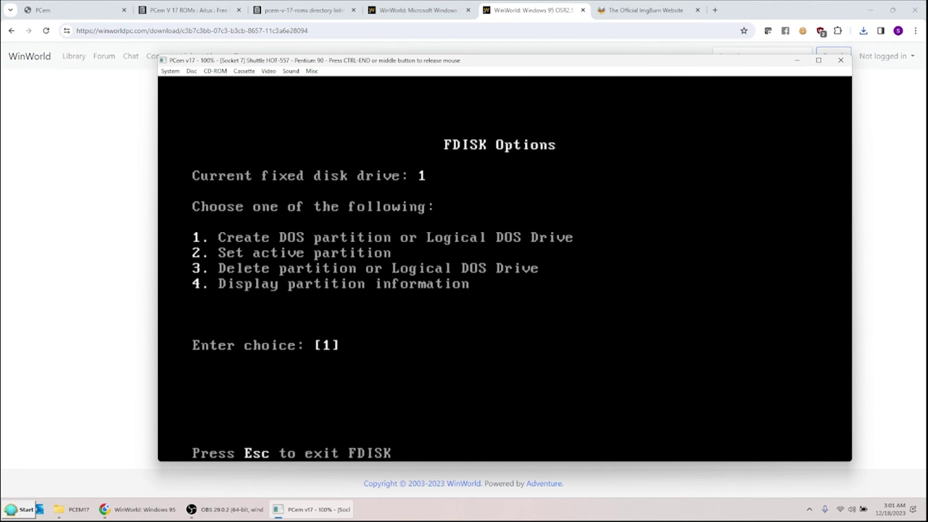
Step: Create a maximum-size active primary DOS partition, then exit FDISK
key("Return")
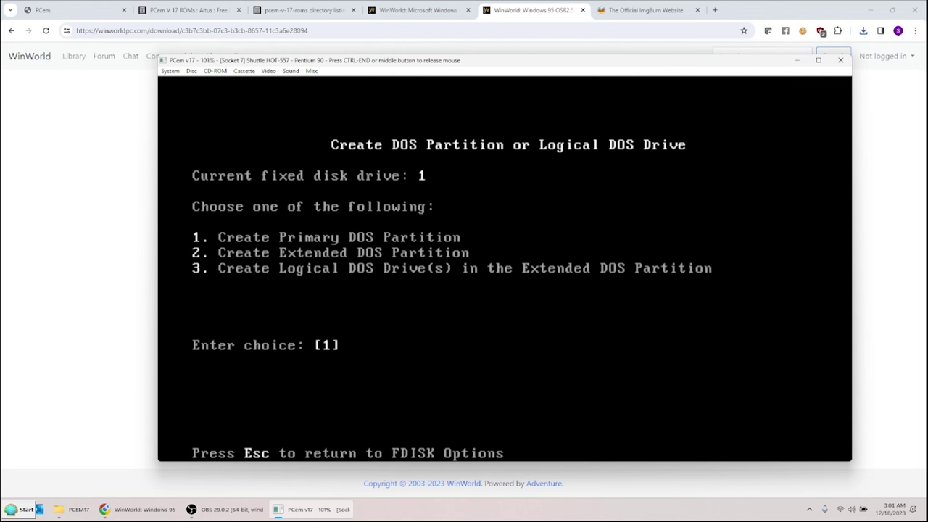
key("Return")
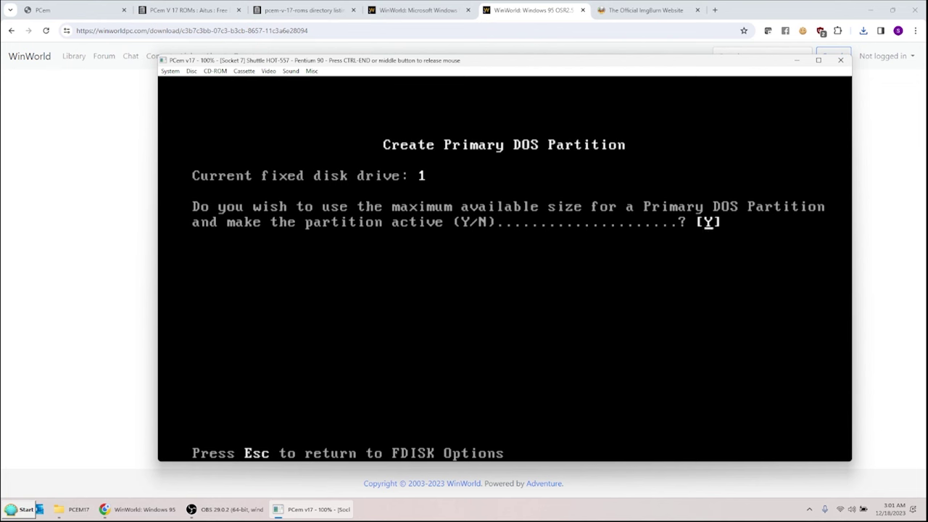
key("Return")
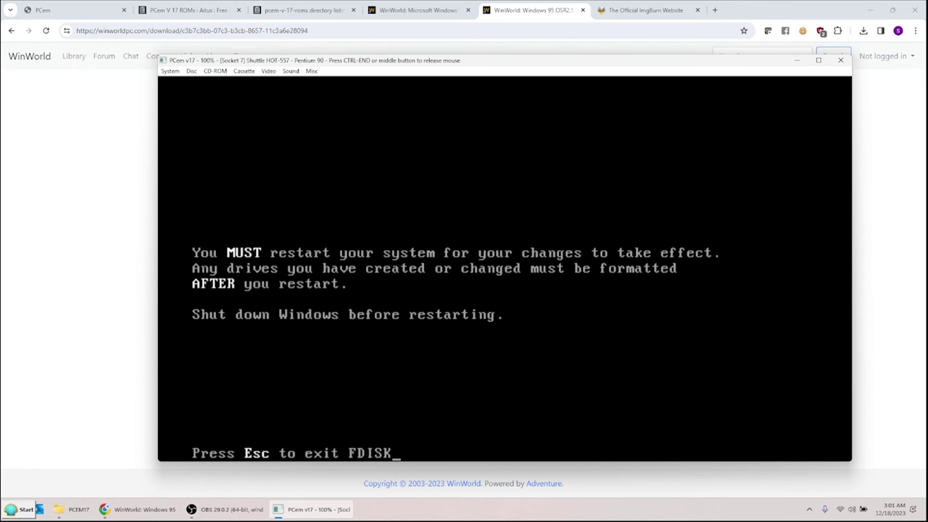
key("Escape")
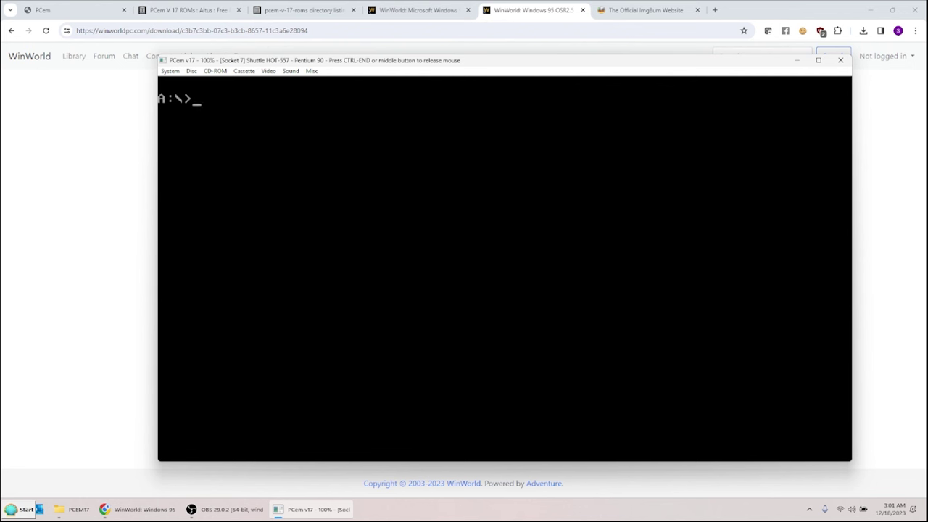
Step: Restart the emulated PC and boot with option 1, the NEC IDE CD-ROM driver
key("ctrl+End")
left_click(171, 70)
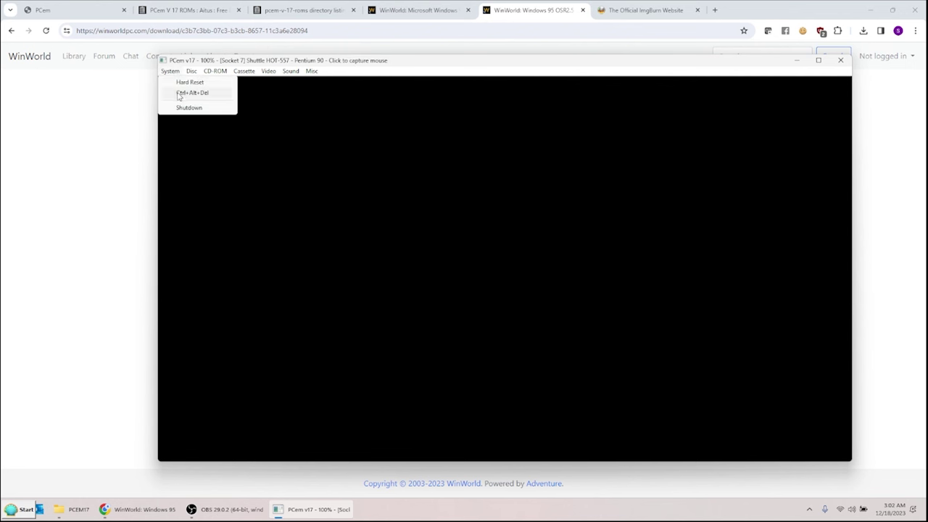
left_click(177, 92)
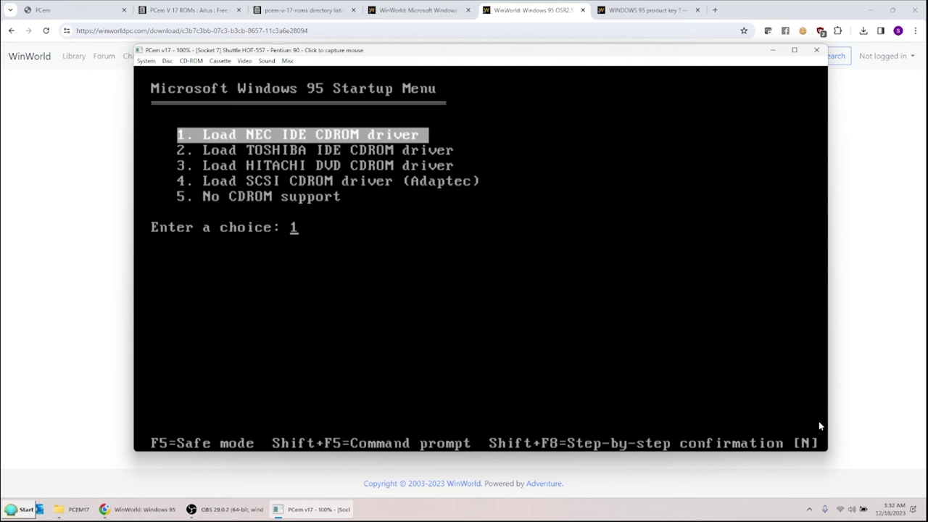
key("Return")
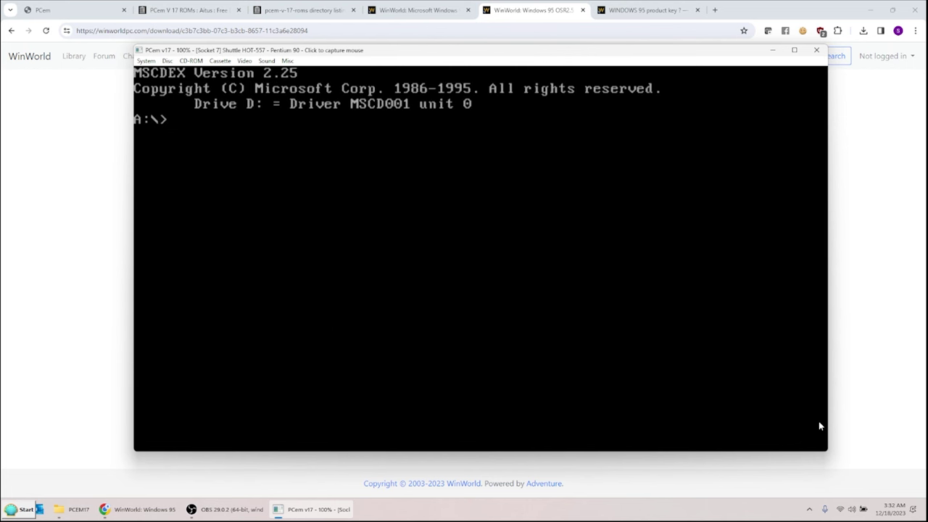
Step: Try listing the unformatted drive C and answer F to the read error
type("c:")
key("Return")
type("dir")
key("Return")
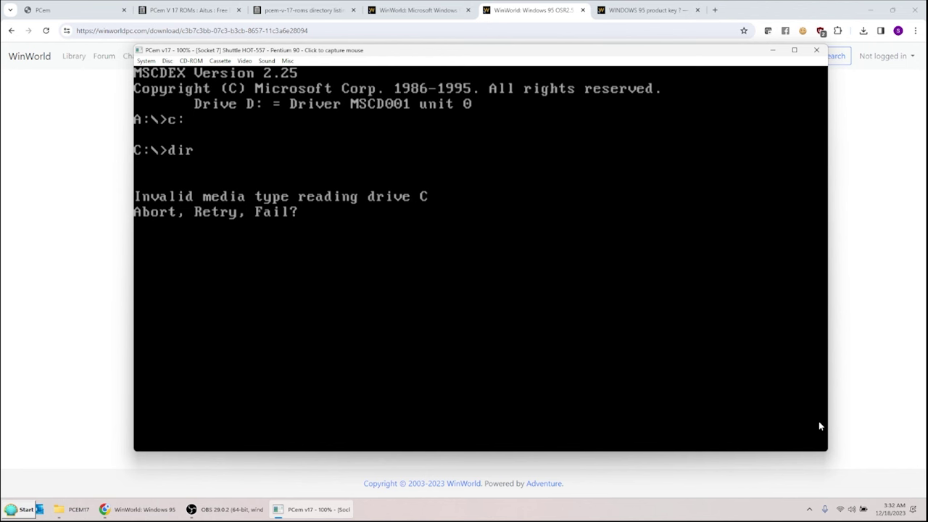
key("f")
key("f")
key("f")
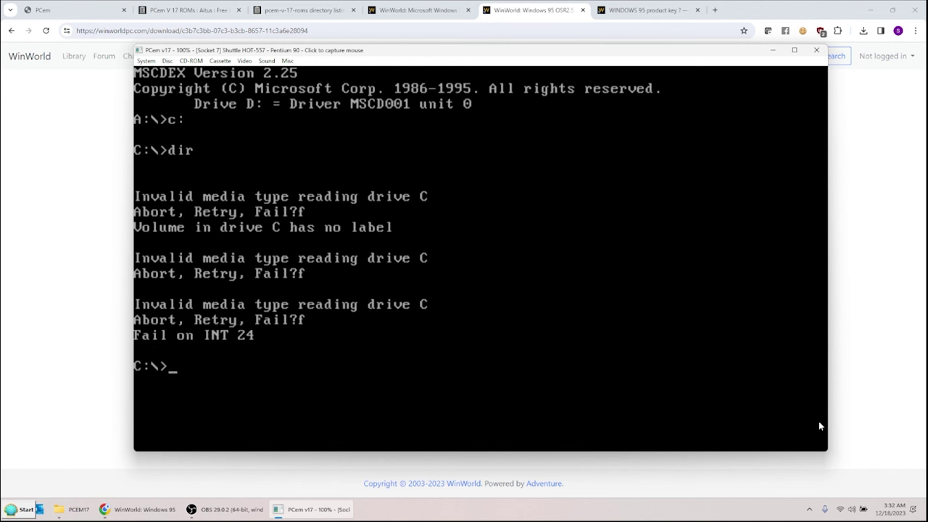
Step: From drive A, run format c: /s and confirm erasing drive C with Y
type("a:")
key("Return")
type("format ")
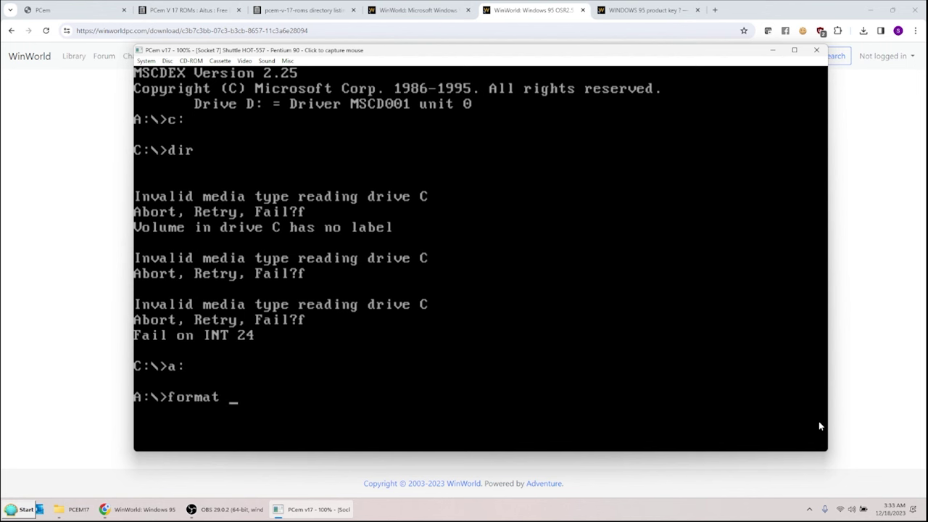
type("c: /s")
key("Return")
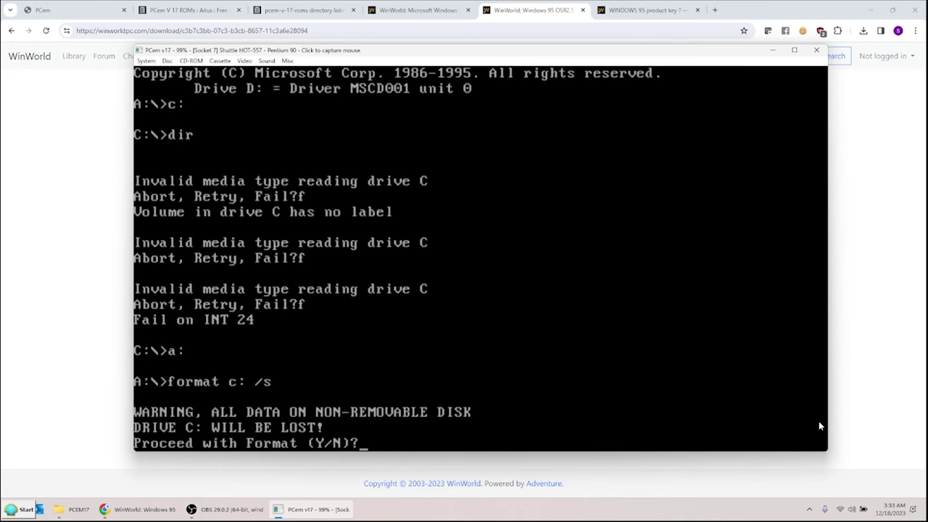
type("y")
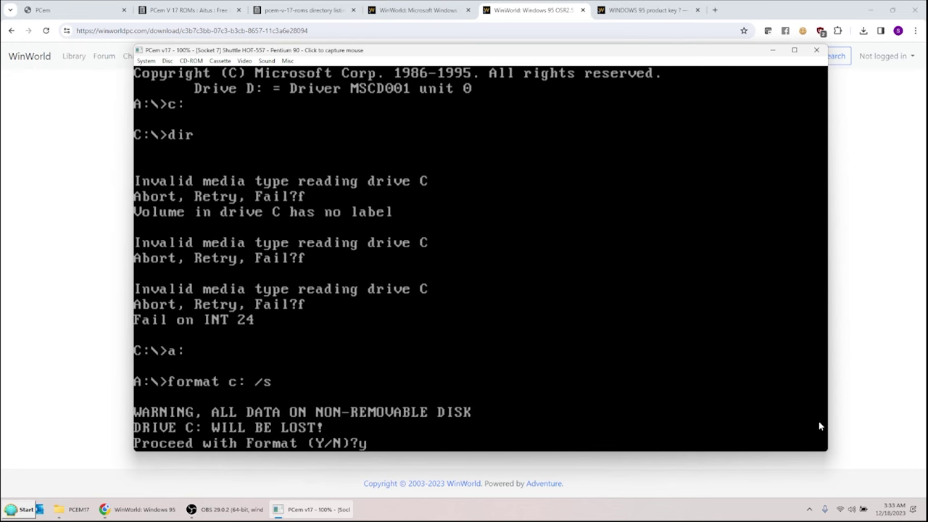
key("Return")
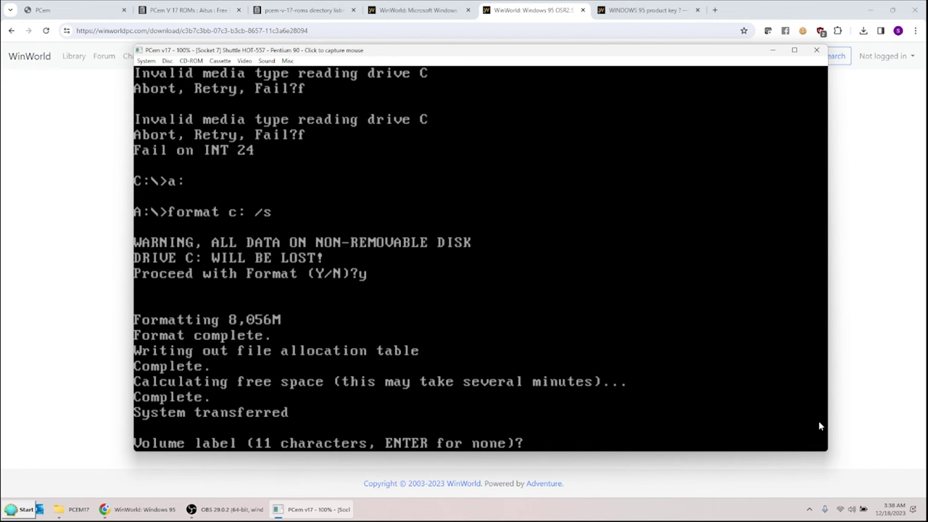
Step: Leave the volume label blank and list the freshly formatted drive C
key("Return")
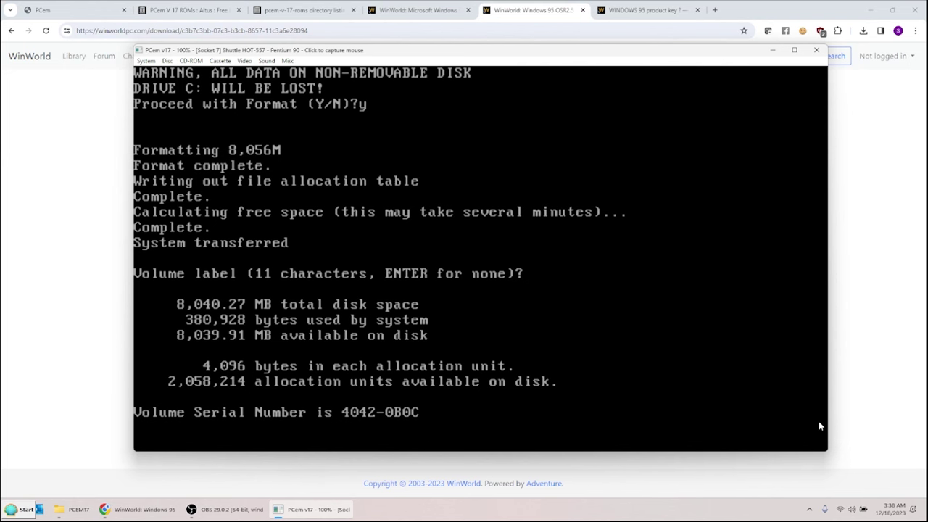
type("c:")
key("Return")
type("dir")
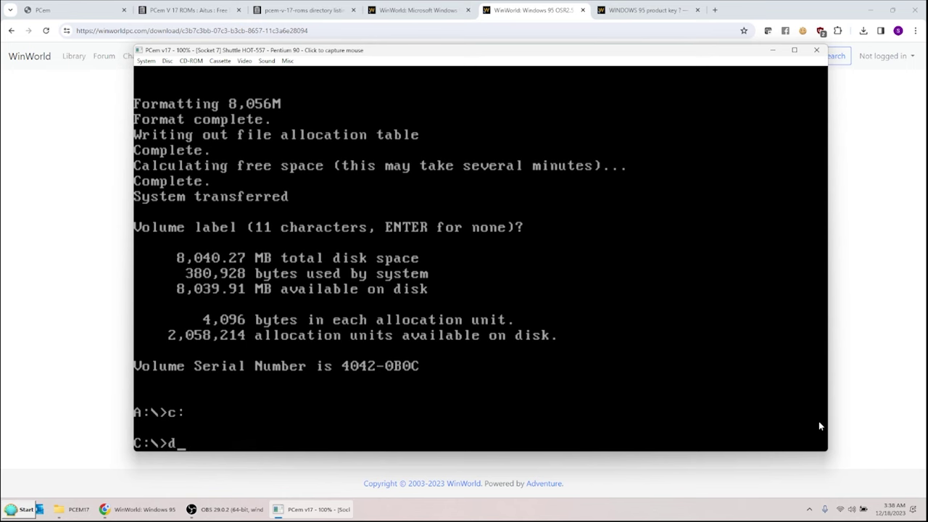
key("Return")
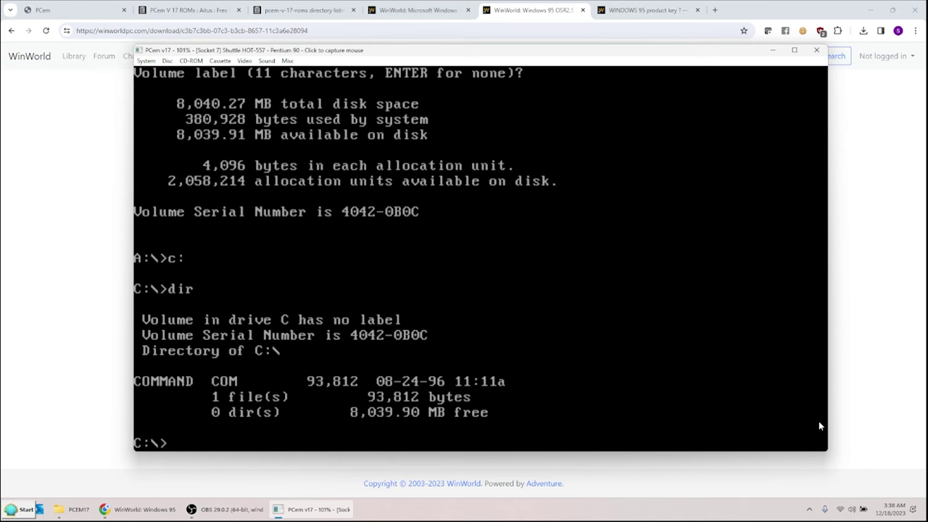
Step: List the Windows 95 CD on drive D, return to C, and enter md w95setup
type("d:")
key("Return")
type("dir")
key("Return")
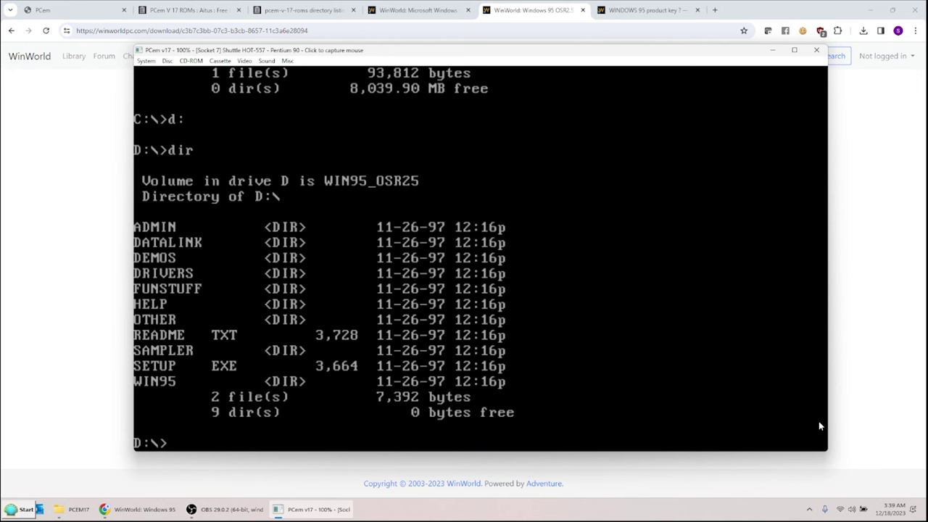
key("Return")
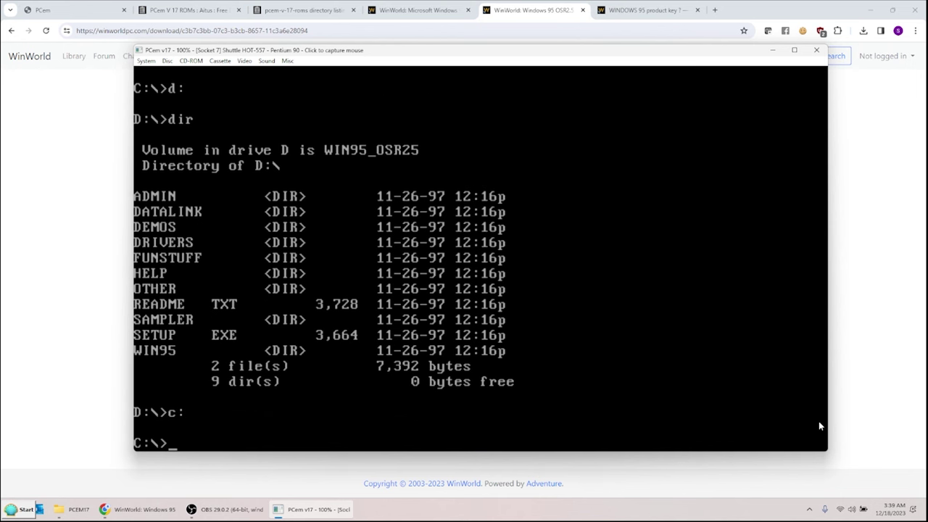
type("md w95setup")
Step: Create the w95setup folder on C and change into the CD's WIN95 folder
key("Return")
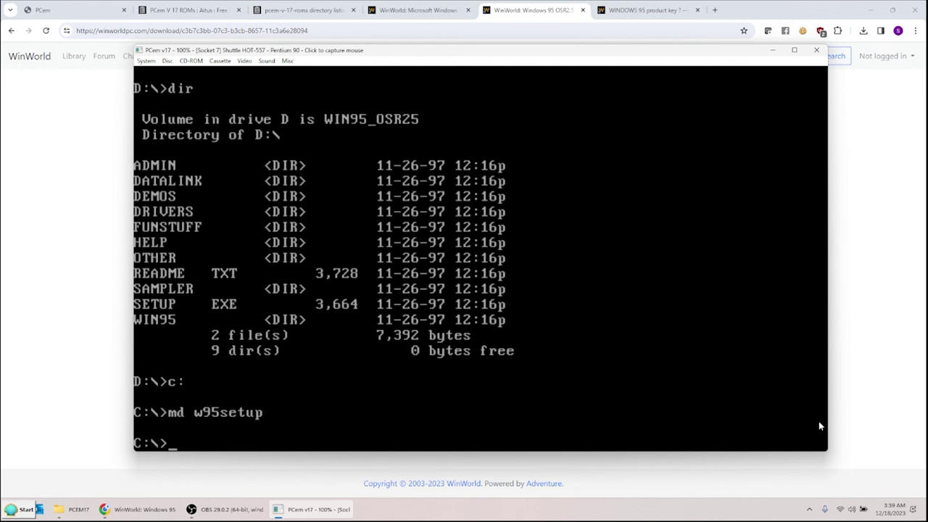
type("d:")
key("Return")
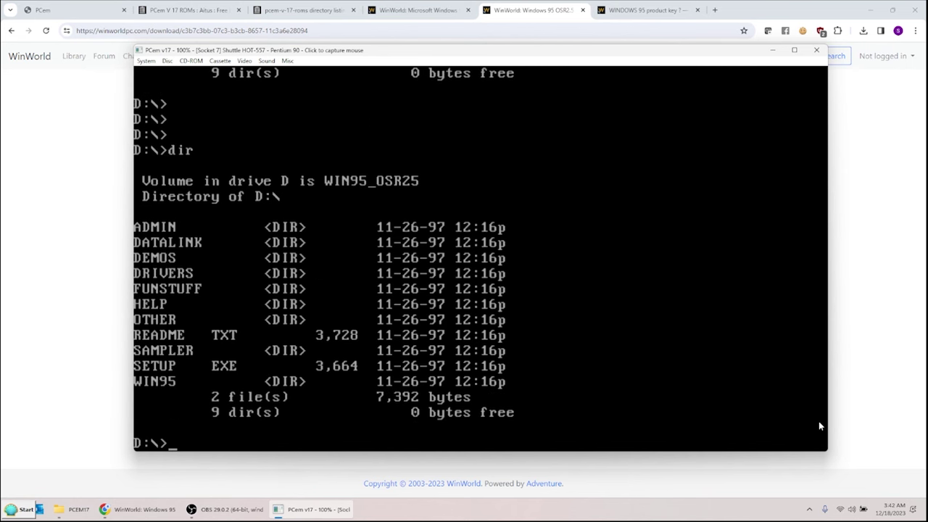
type("cd win95")
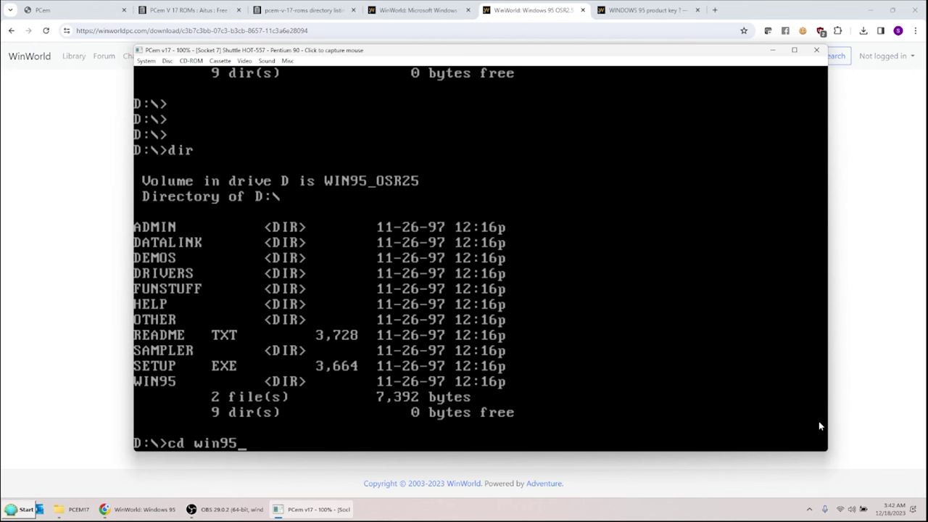
key("Return")
Step: List D:\WIN95 and copy all 217 files into c:\w95setup
type("dir")
key("Return")
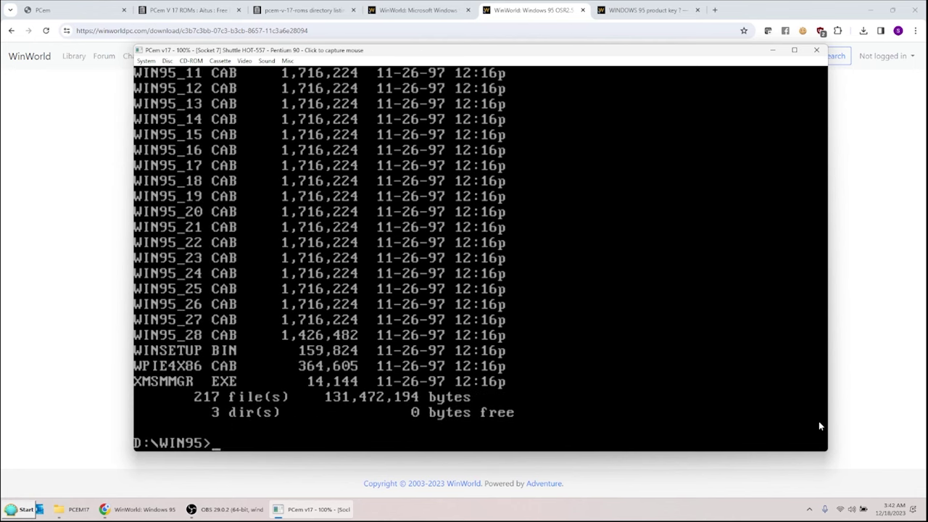
type("copy *.* c:\\w95setu")
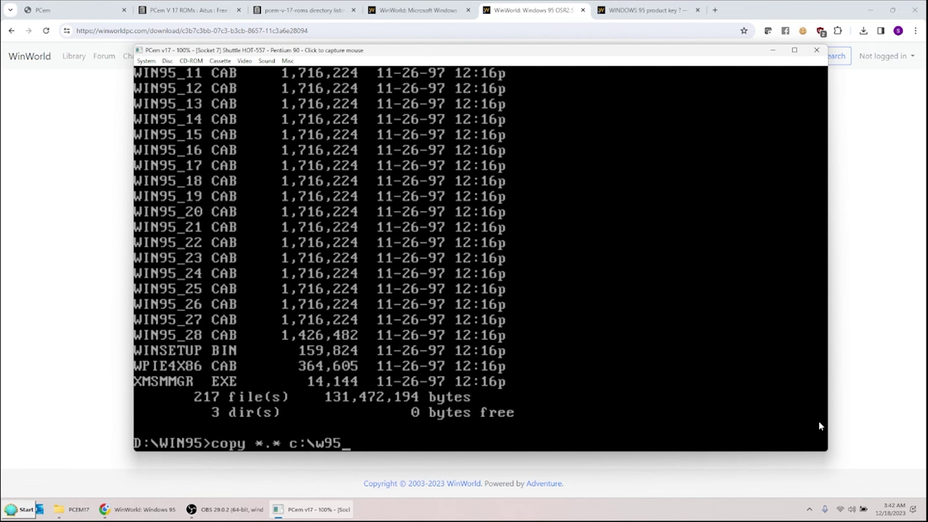
type("p")
key("Return")
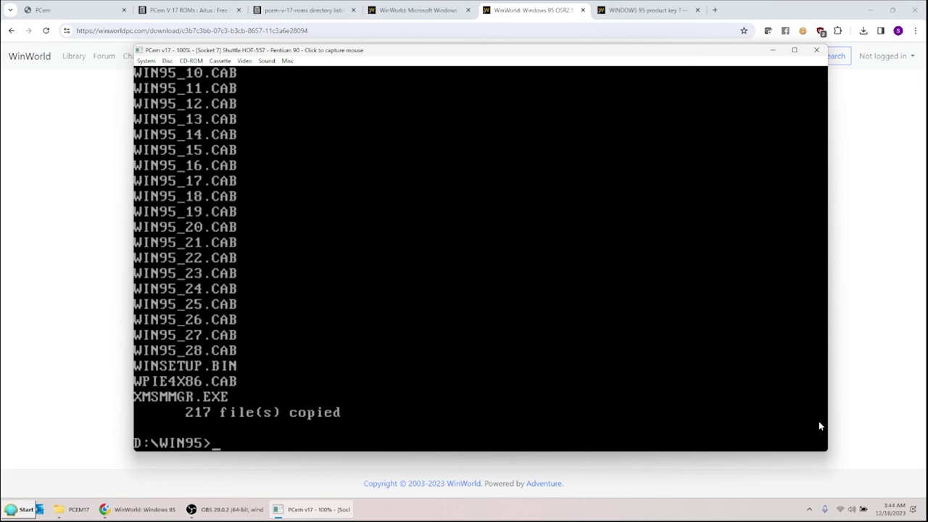
Step: Run setup from C:\w95setup and let its ScanDisk check of drive C start
type("c:")
key("Return")
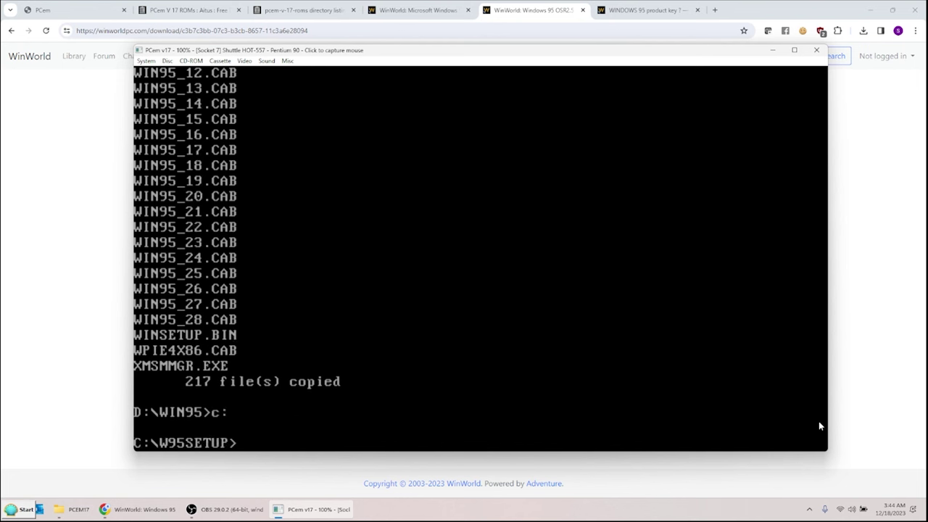
type("cd\\w95setup")
key("Return")
type("setup")
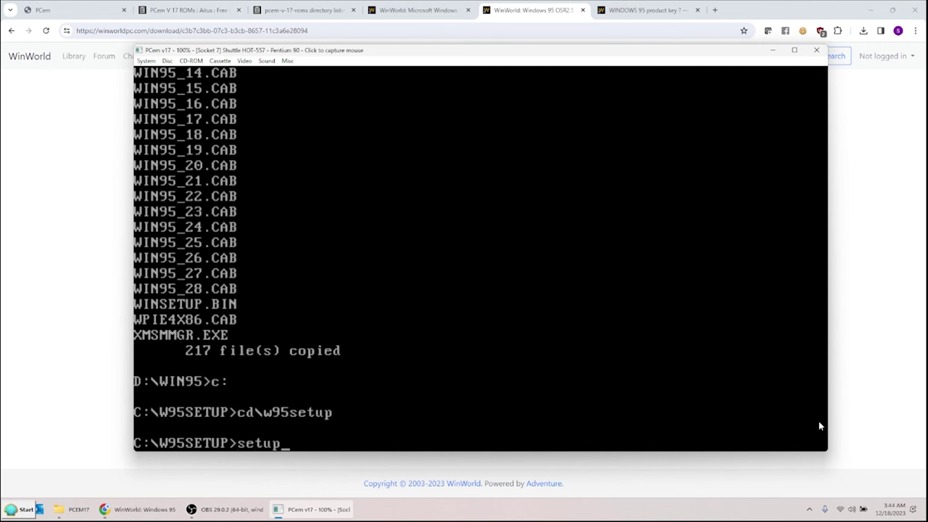
key("Return")
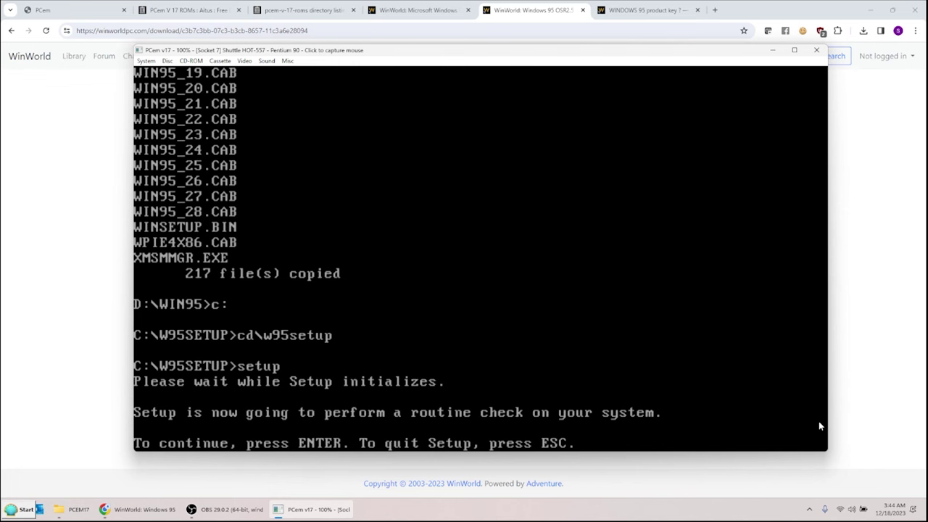
key("Return")
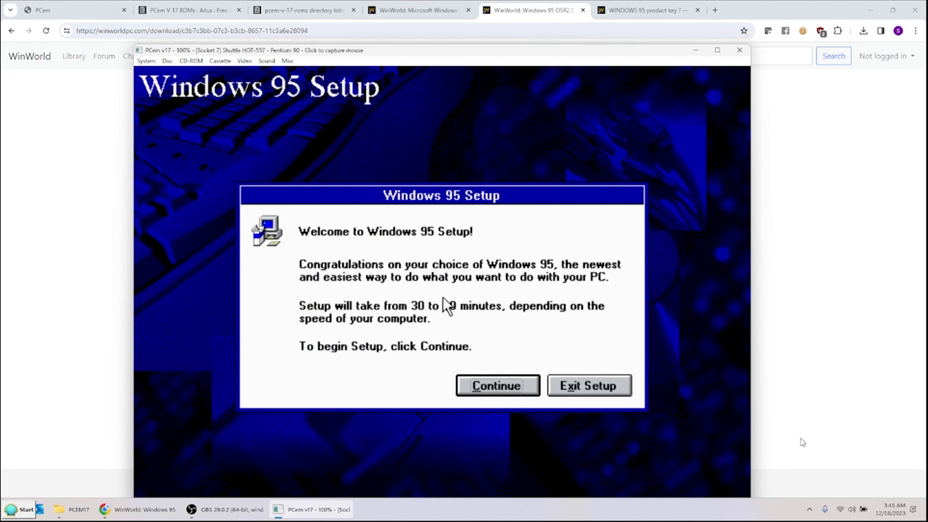
Step: Continue past the Windows 95 Setup welcome screen, then release the mouse and raise the PCem window
left_click(612, 295)
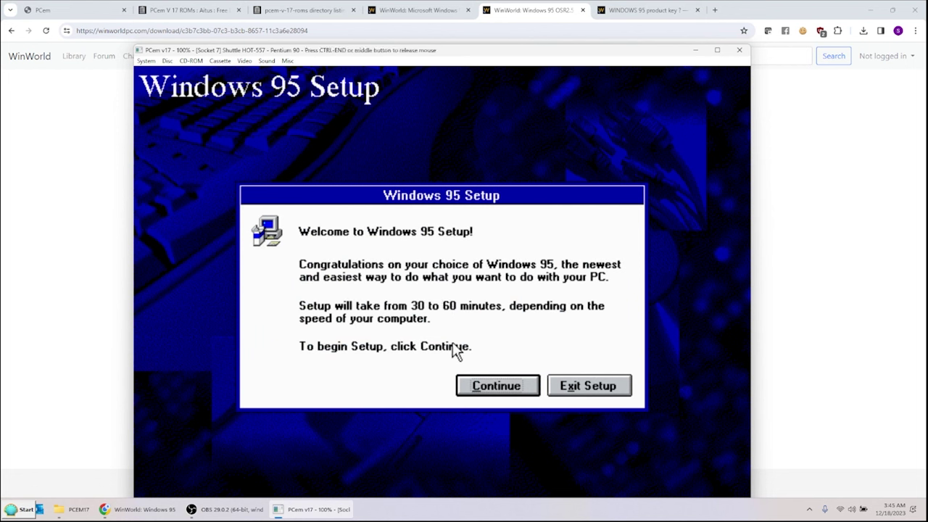
left_click(490, 389)
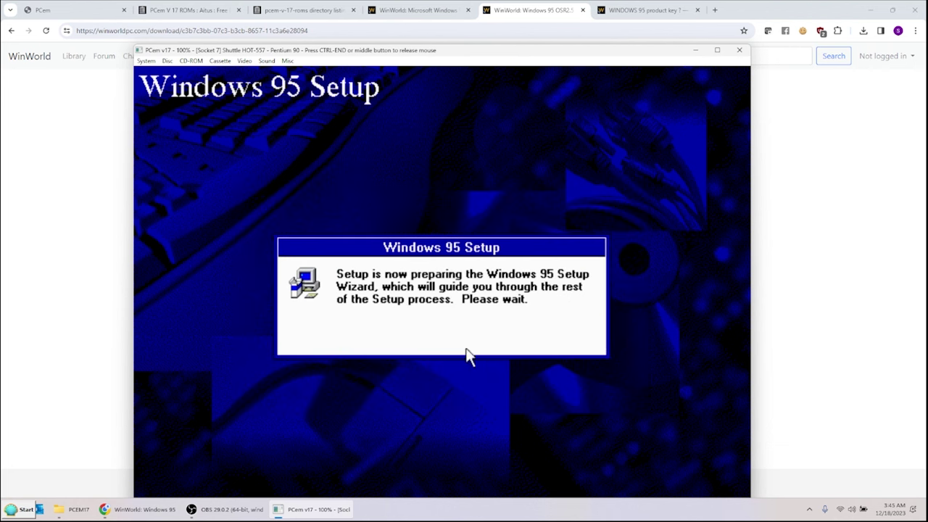
key("ctrl+End")
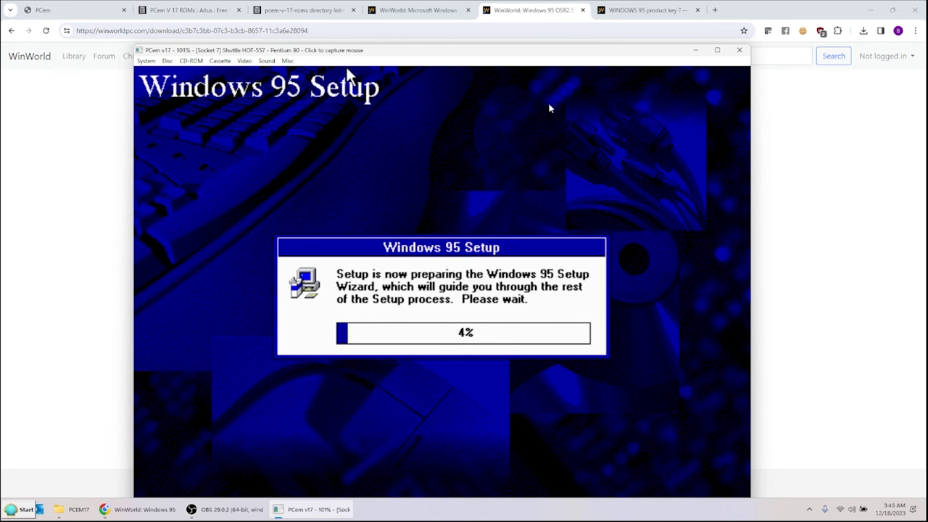
left_click_drag(523, 52, 525, 18)
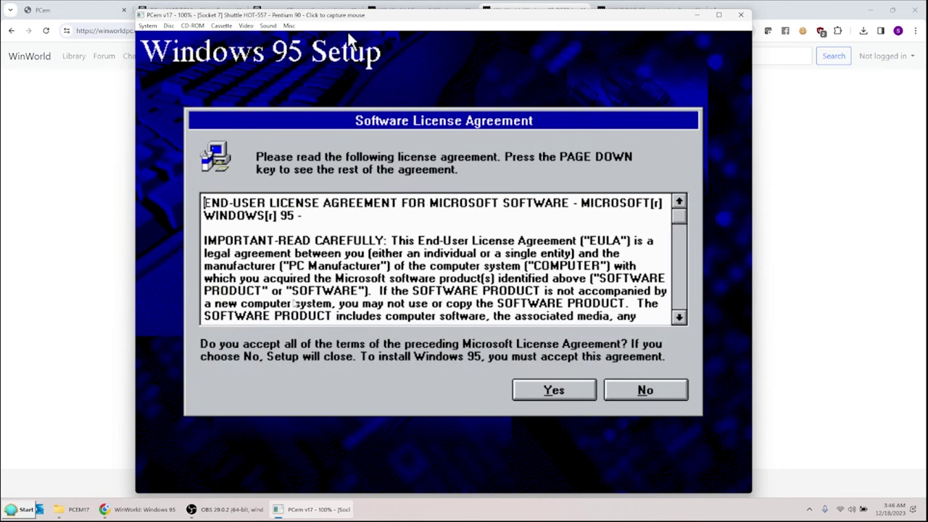
Step: Accept the licence, start the Setup Wizard, keep C:\WINDOWS and choose Typical setup
left_click(351, 40)
left_click(556, 383)
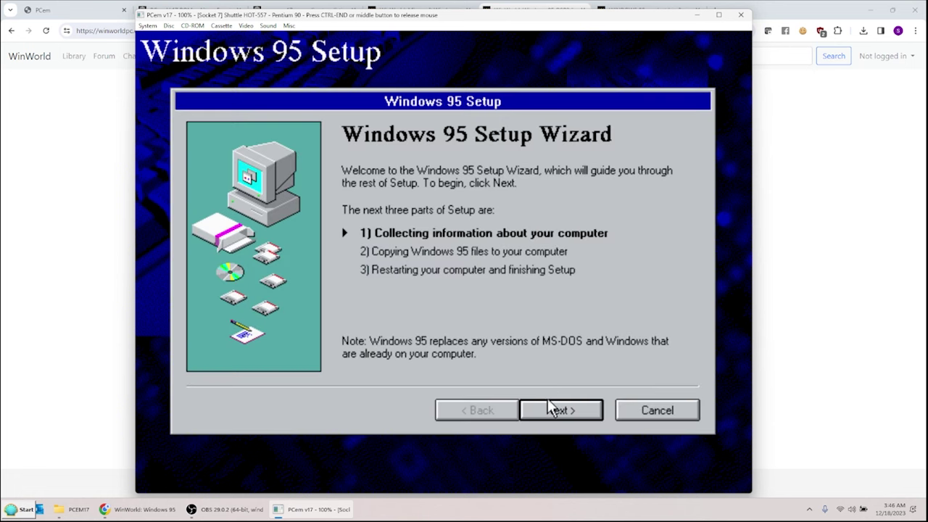
left_click(547, 408)
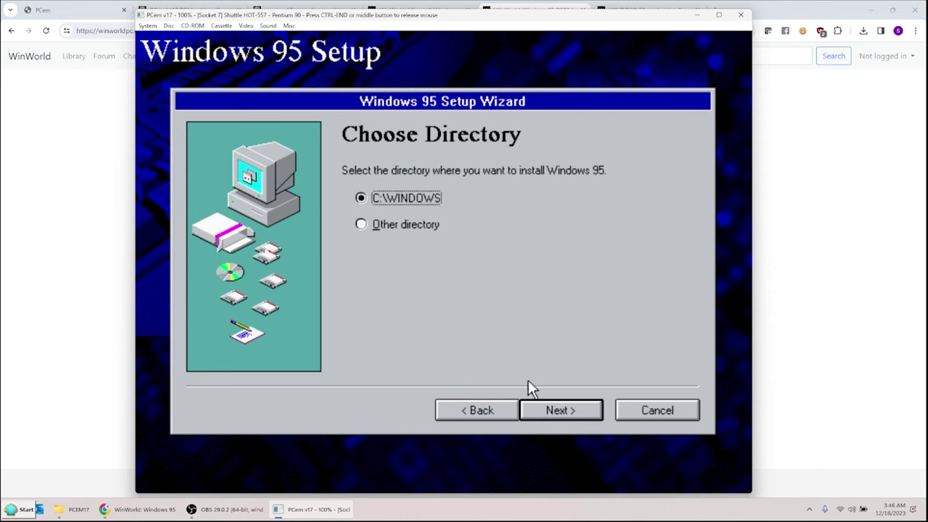
left_click(571, 409)
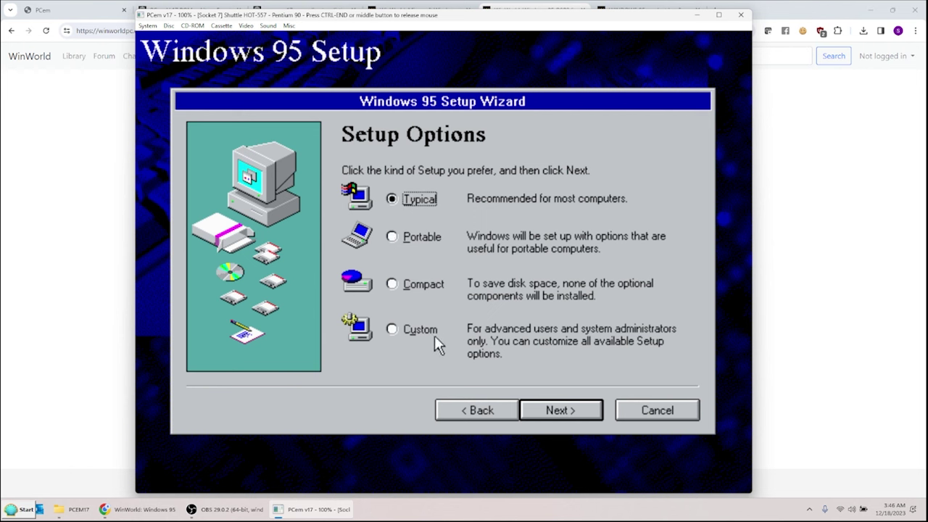
left_click(543, 411)
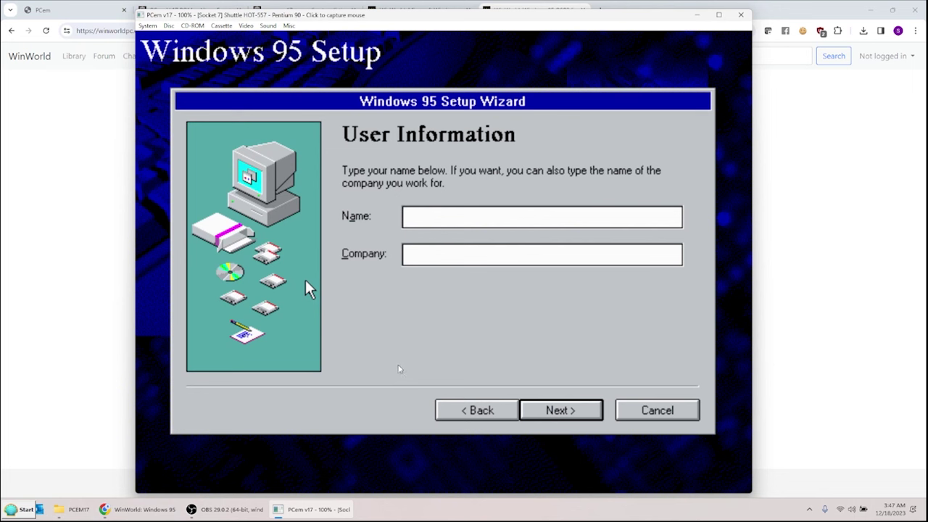
Step: Tick 'Sound, MIDI, or Video Capture Card' and start hardware detection
left_click(305, 281)
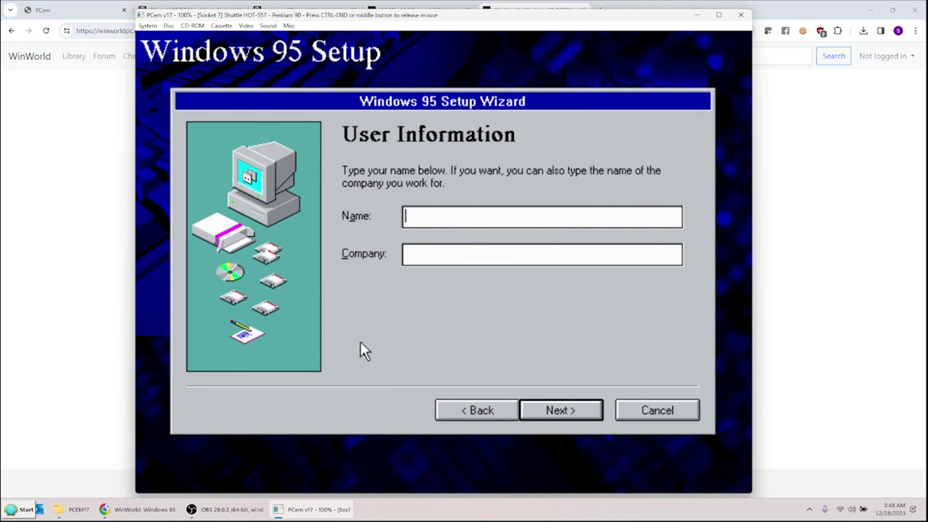
type("Stu")
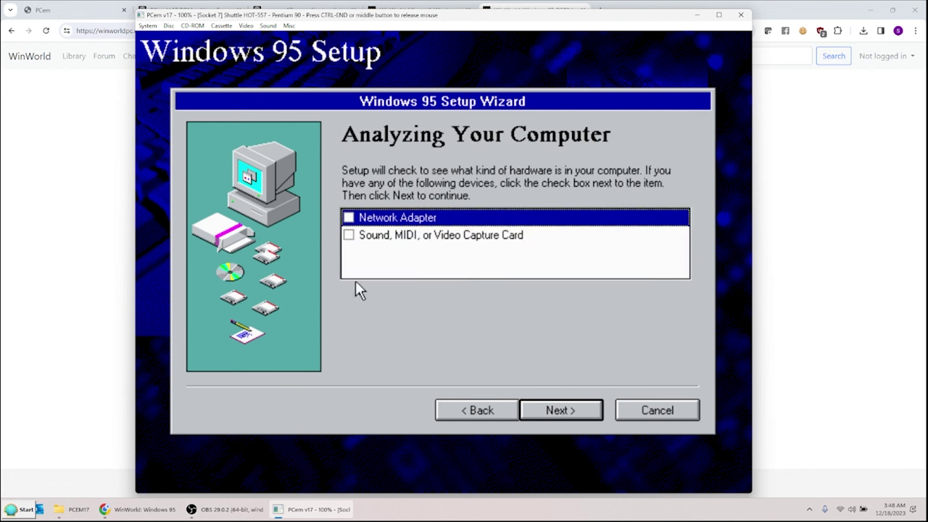
left_click(348, 236)
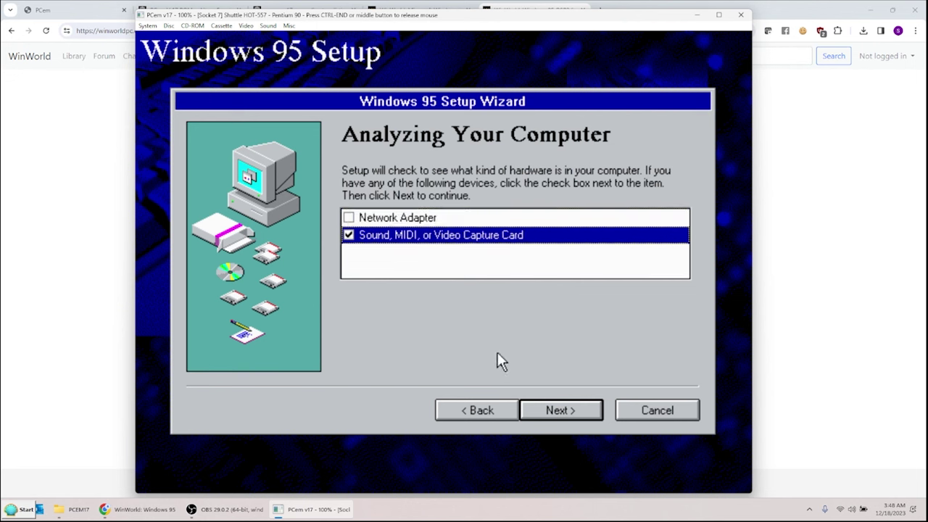
left_click(551, 403)
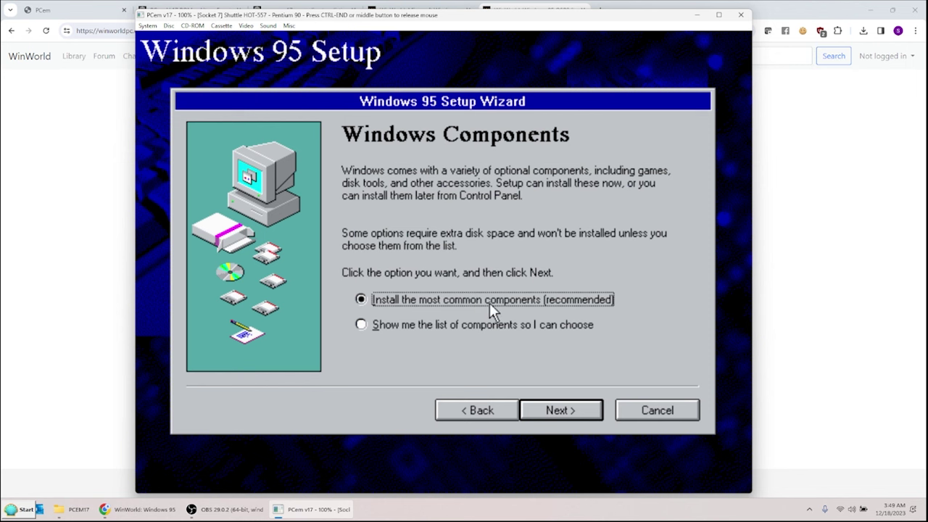
Step: Install the most common components, decline a startup disk, and begin copying files
left_click(555, 410)
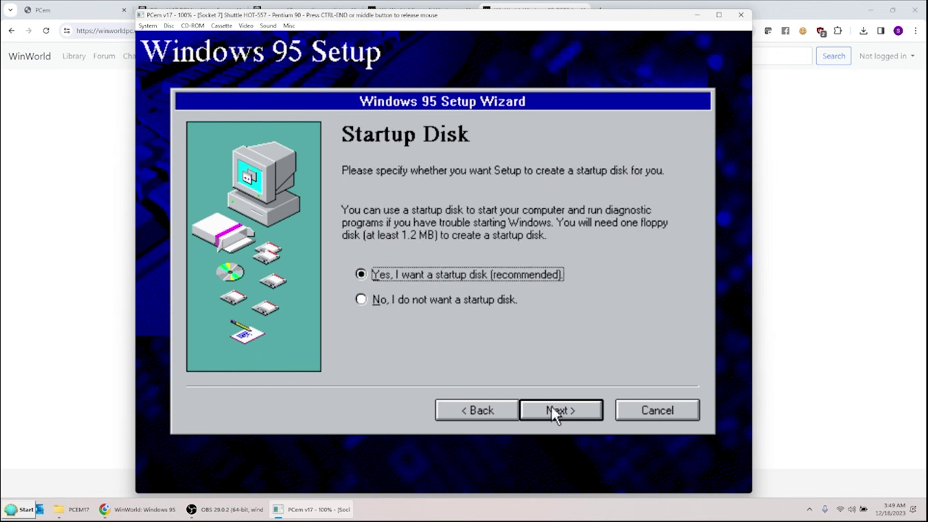
left_click(361, 299)
left_click(578, 404)
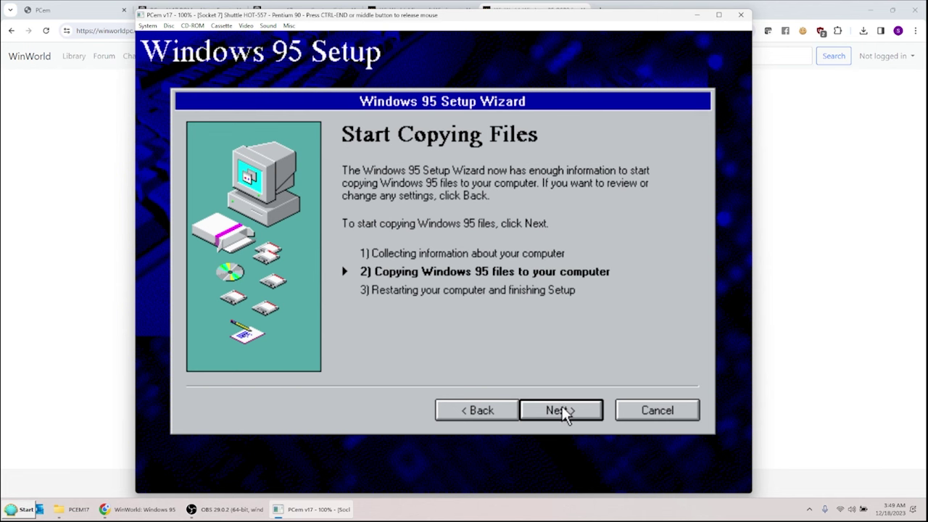
left_click(562, 410)
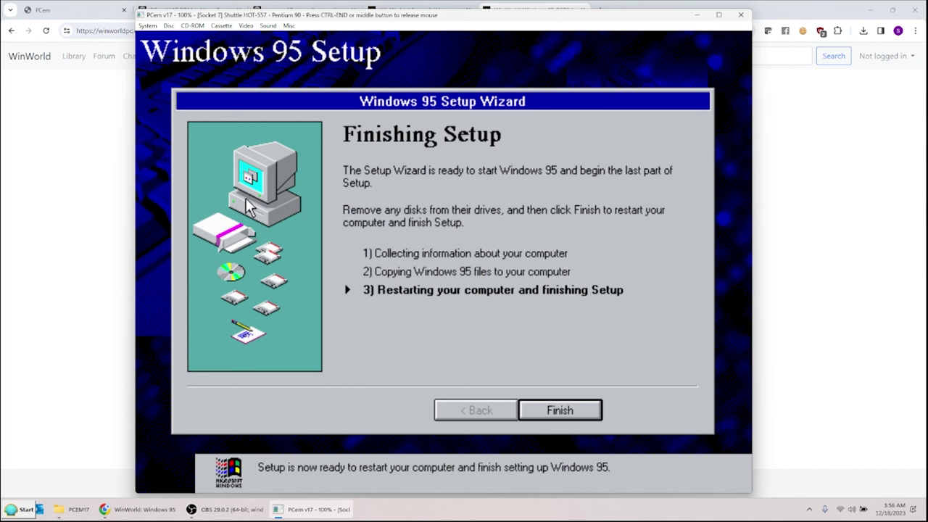
Step: Finish Setup, eject the floppy from drive A via the Disc menu, and confirm the restart
left_click(534, 414)
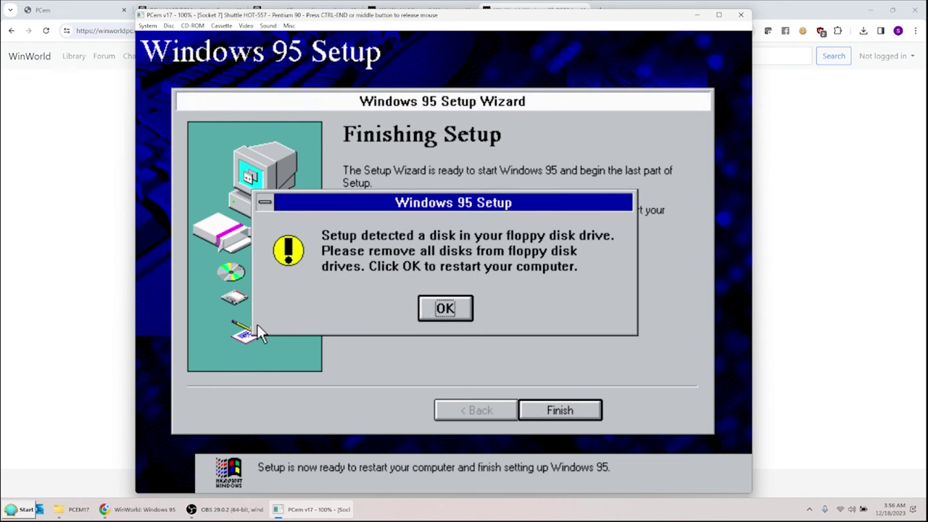
key("ctrl+End")
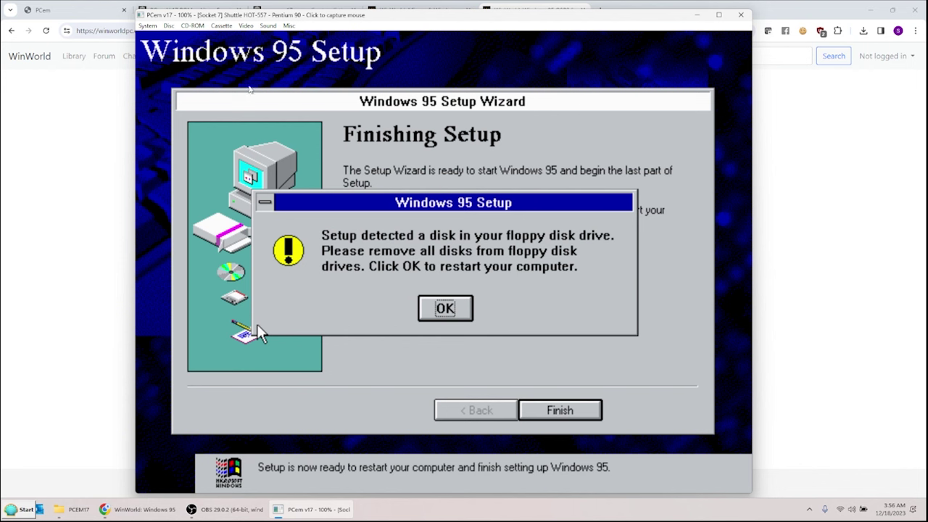
left_click(168, 26)
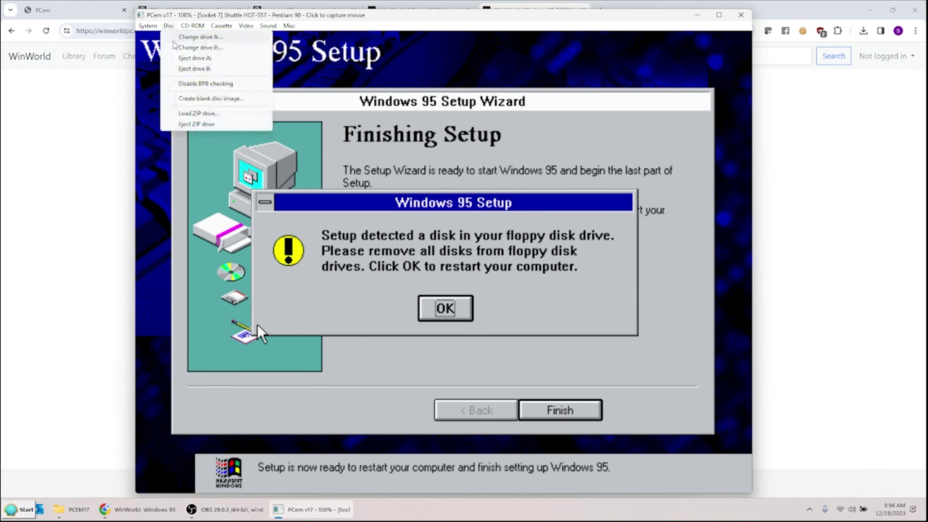
left_click(187, 59)
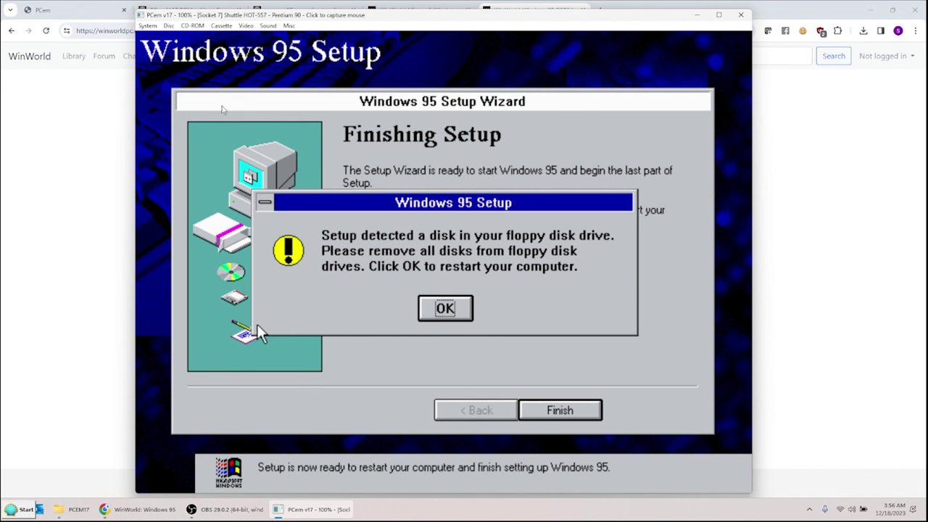
left_click(257, 324)
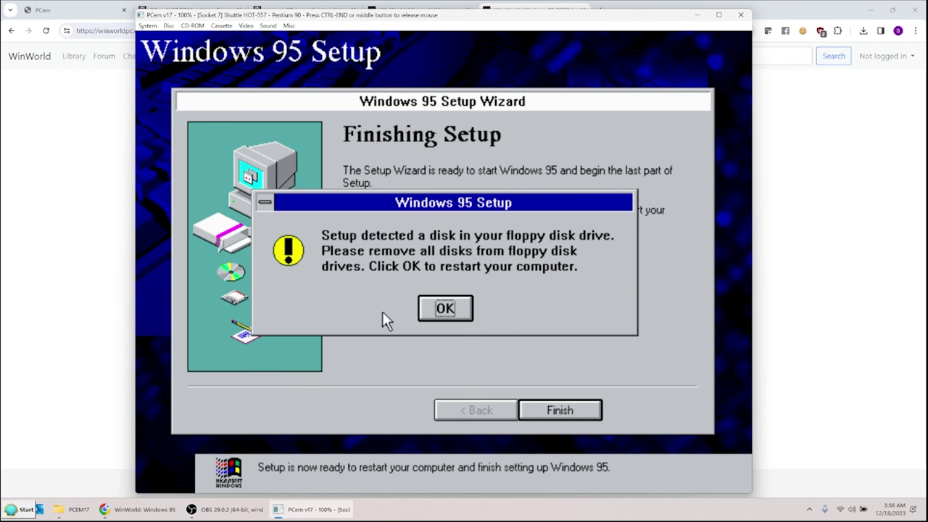
left_click(435, 308)
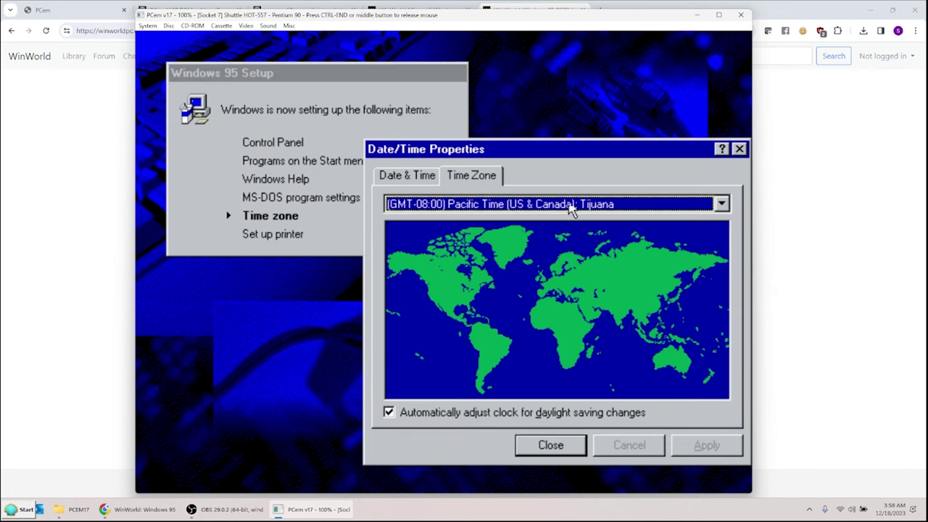
Step: Set the time zone to (GMT-05:00) Eastern Time (US & Canada) and cancel the Add Printer Wizard
left_click(565, 204)
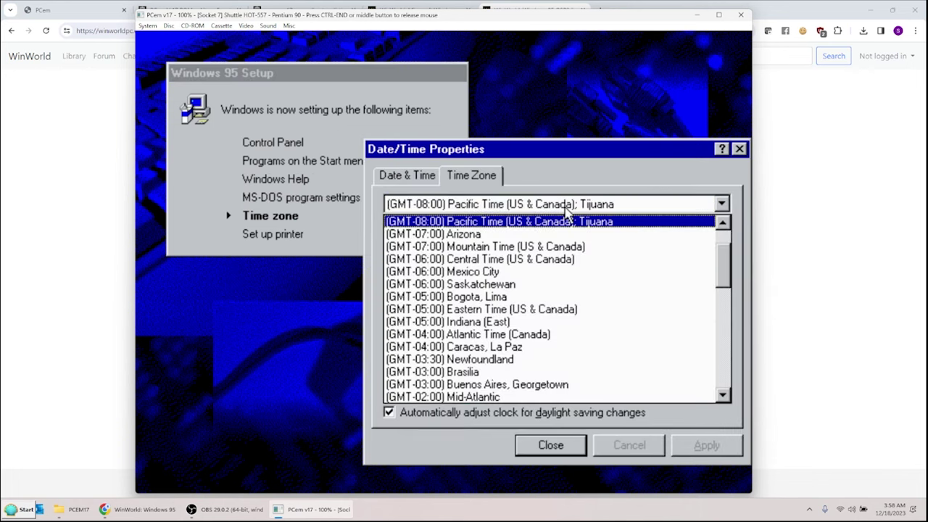
left_click(631, 314)
left_click(707, 447)
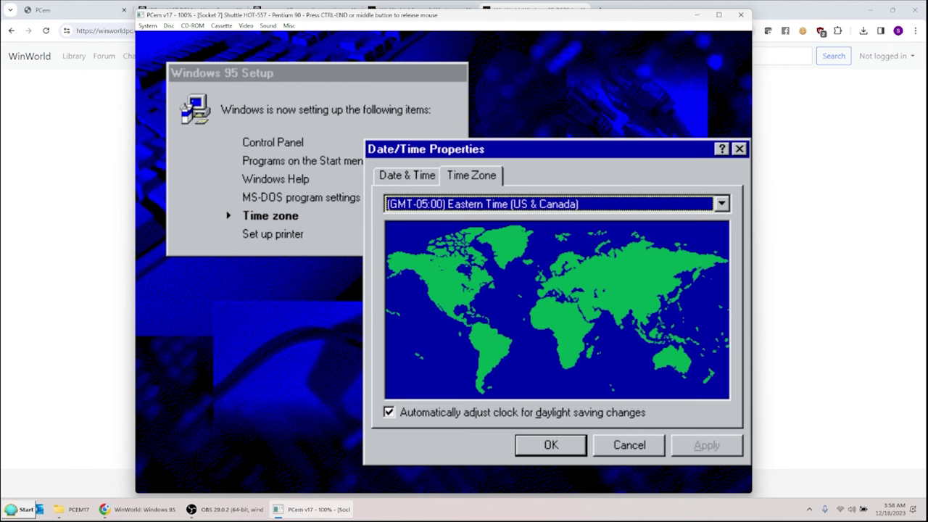
left_click(548, 446)
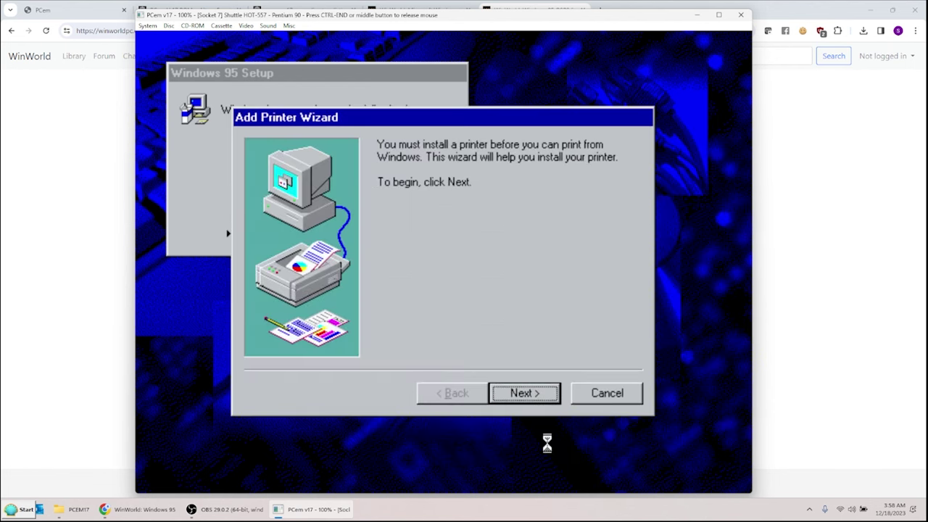
left_click(592, 393)
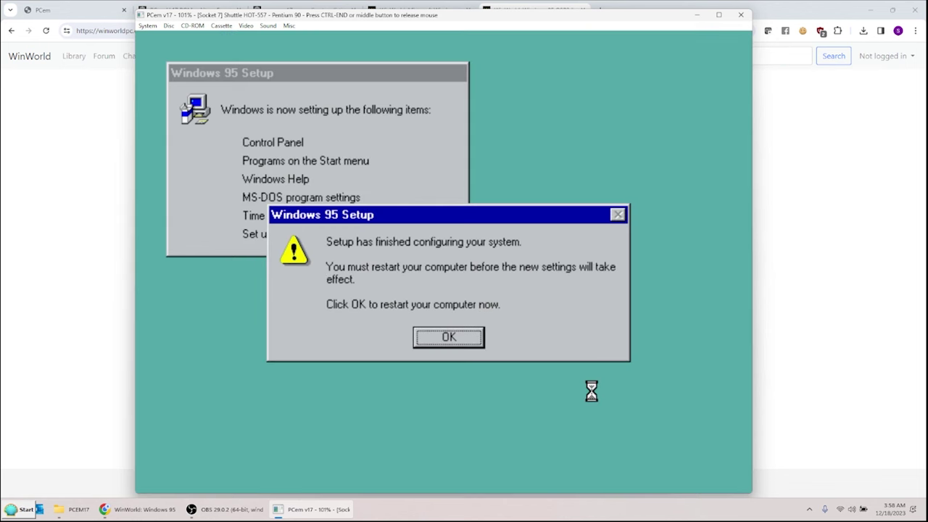
Step: Confirm the restart on the 'Setup has finished configuring your system' dialog
left_click(432, 338)
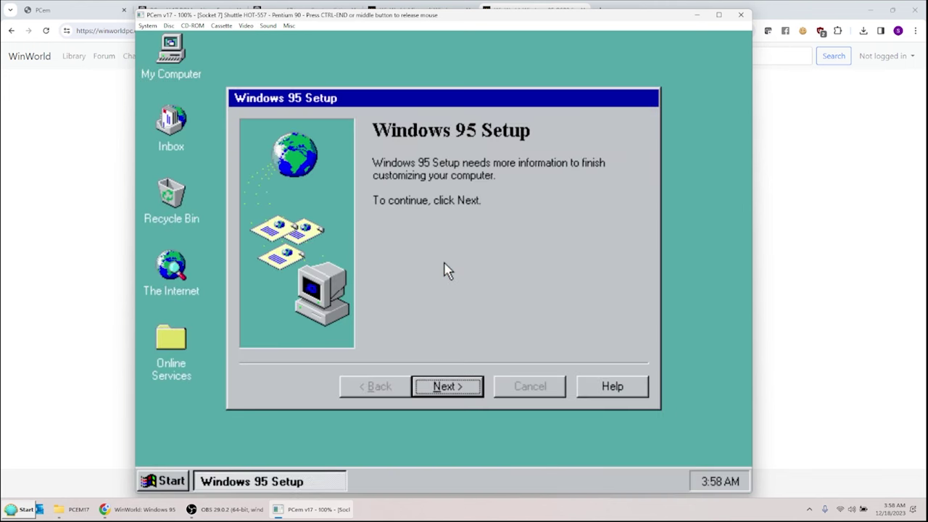
Step: Finish Internet Explorer 4.0 setup with United States channels and bring up the desktop's Active Desktop submenu
left_click(447, 386)
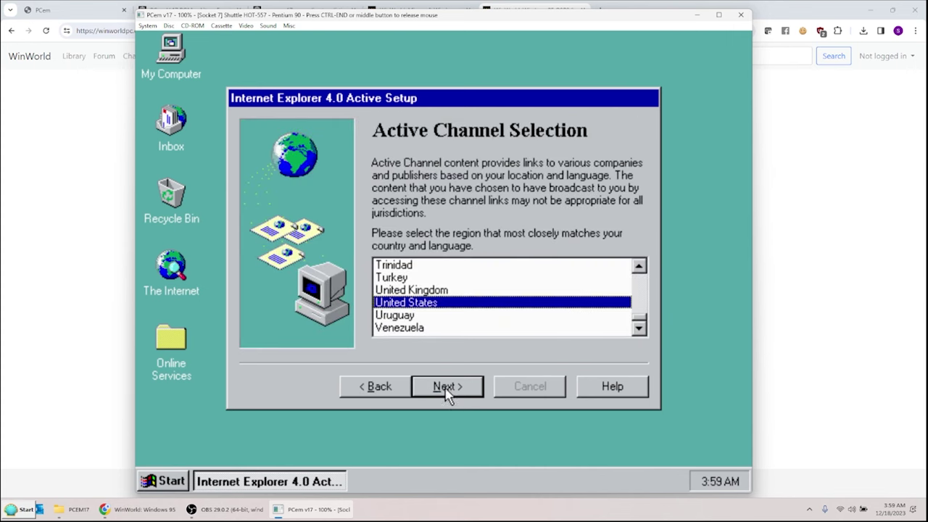
left_click(446, 387)
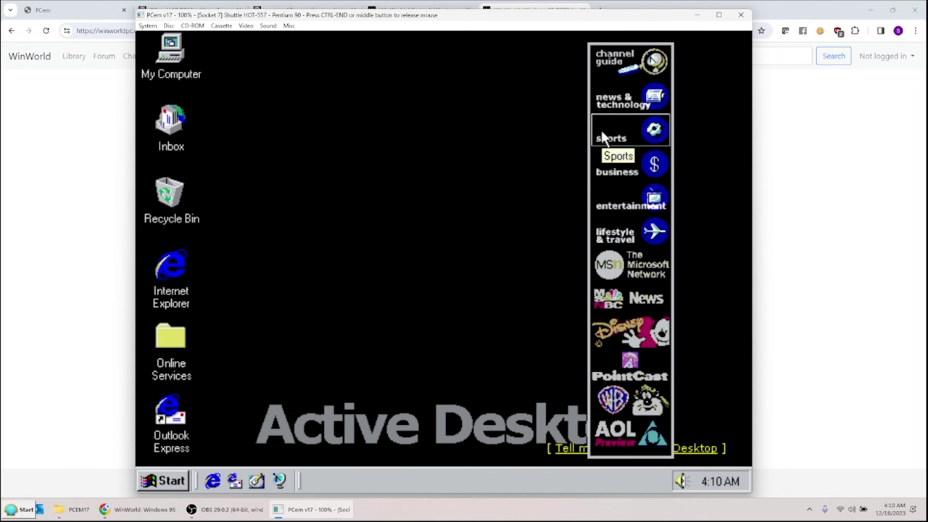
right_click(347, 350)
mouse_move(381, 330)
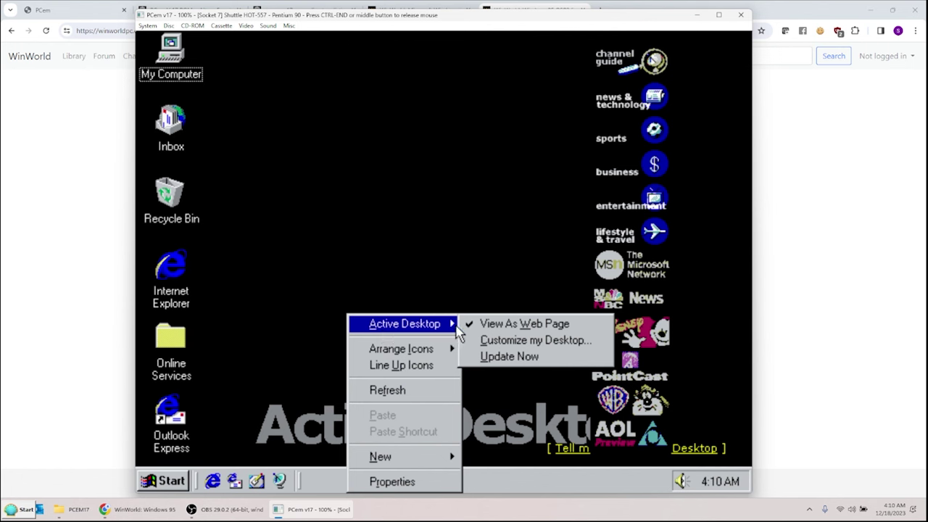
Step: Uncheck View As Web Page to turn off Active Desktop and bring up the Start menu
left_click(477, 326)
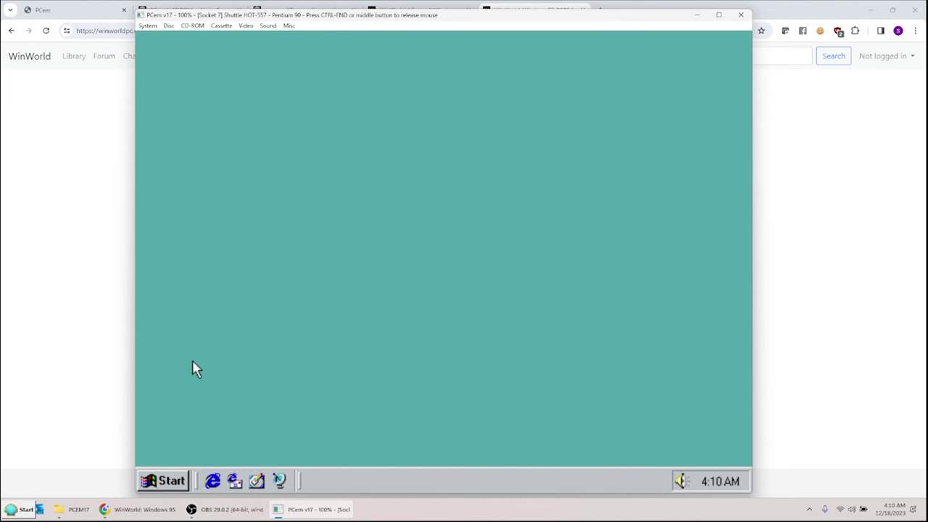
left_click(158, 486)
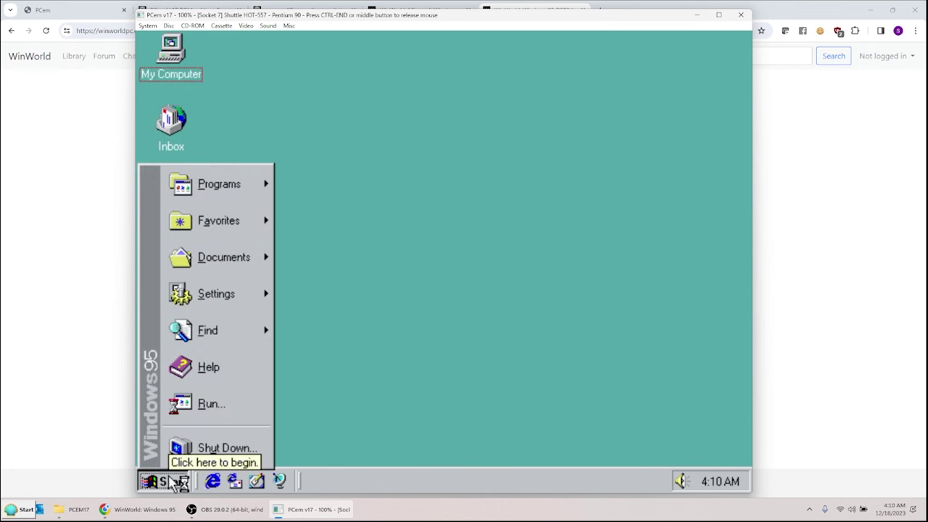
left_click(254, 367)
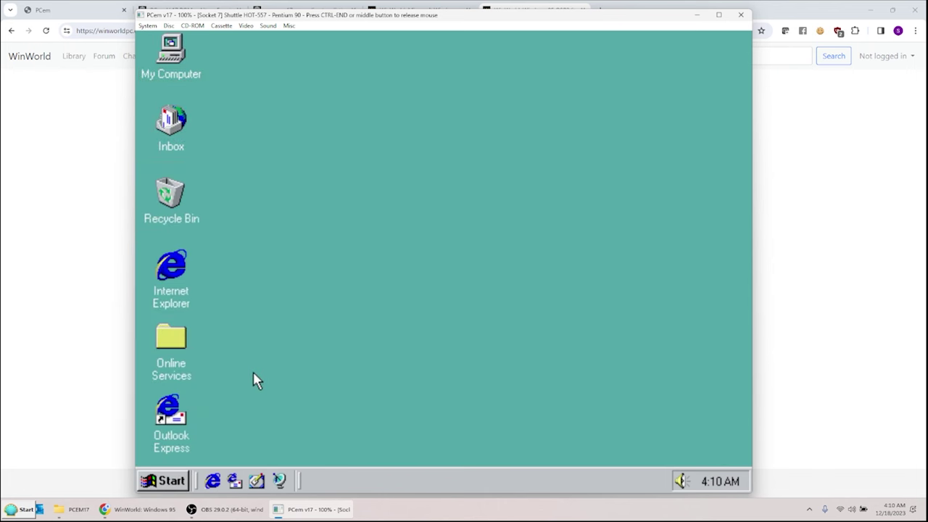
left_click(158, 483)
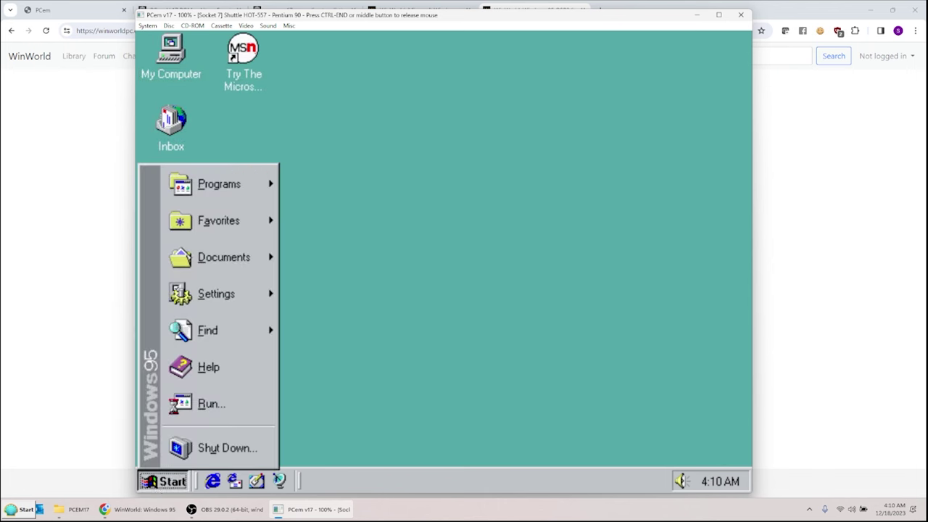
Step: Run 'explorer' and open the C:\W95SETUP folder to list its cab files
left_click(187, 421)
type("explorer")
key("Return")
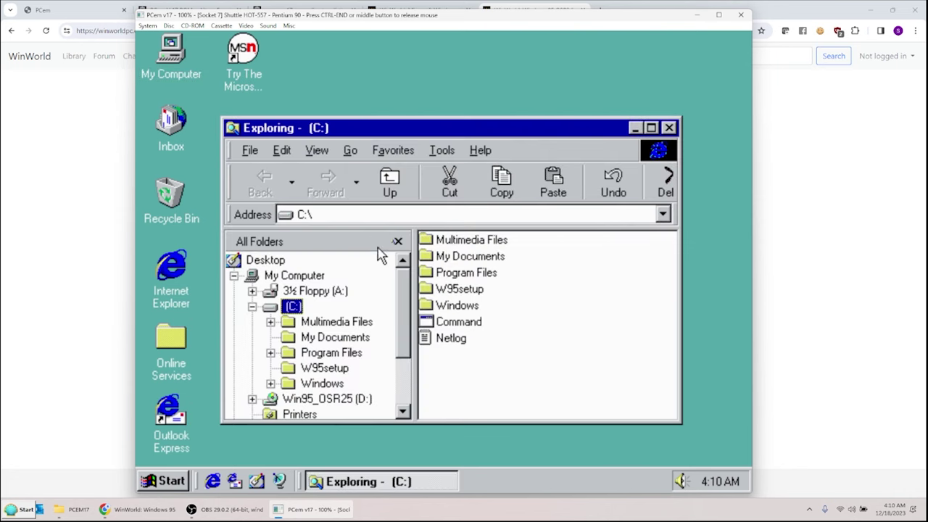
left_click(317, 372)
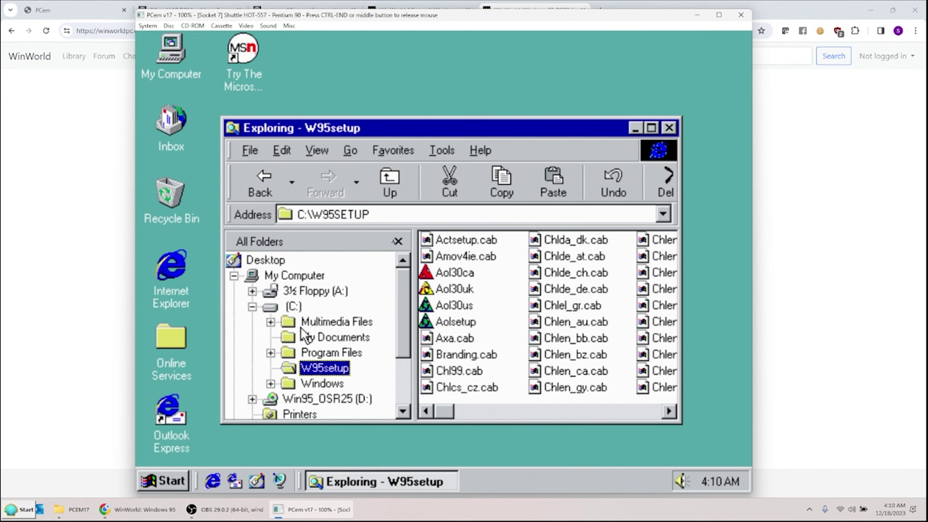
Step: Open Properties for drive C from the Explorer tree, showing the 7.85GB FAT32 disk usage
right_click(293, 307)
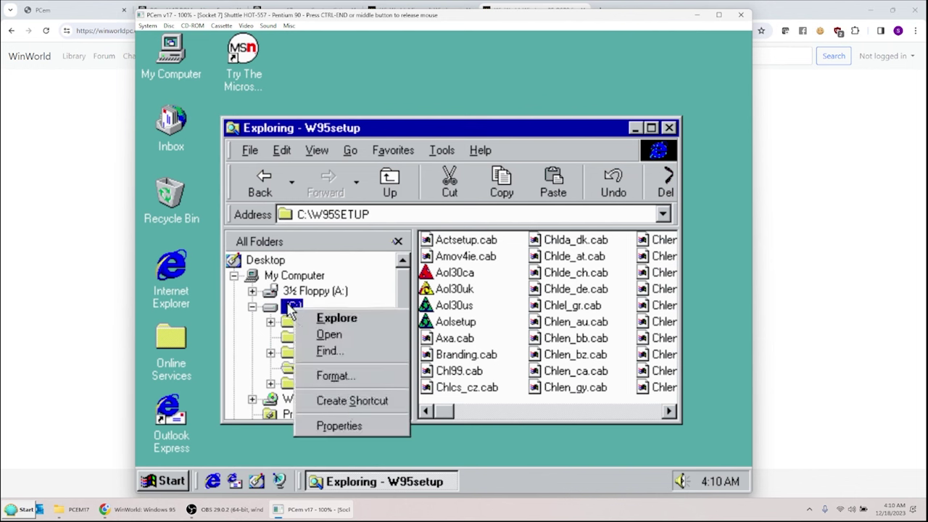
left_click(337, 426)
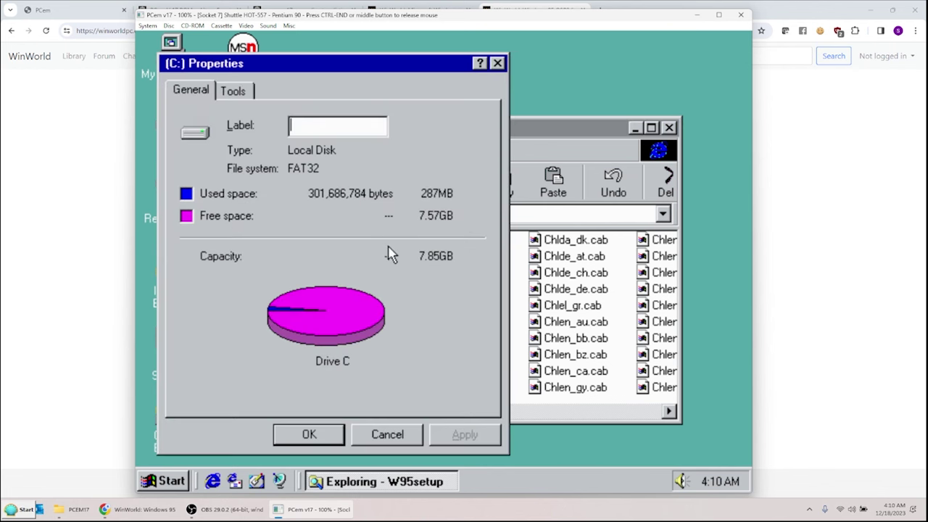